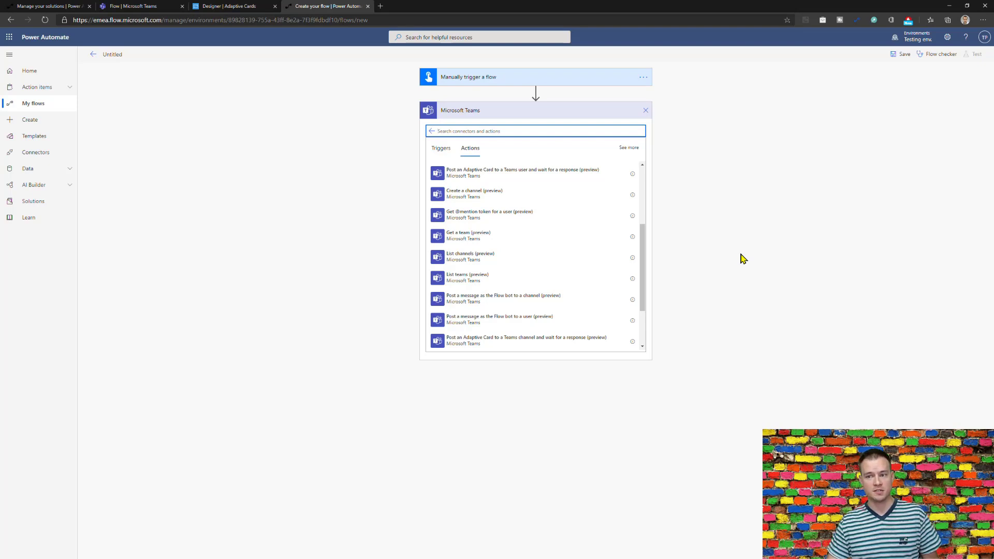
Discard the Microsoft Teams step and add an empty new step below the manual trigger.
left_click(641, 116)
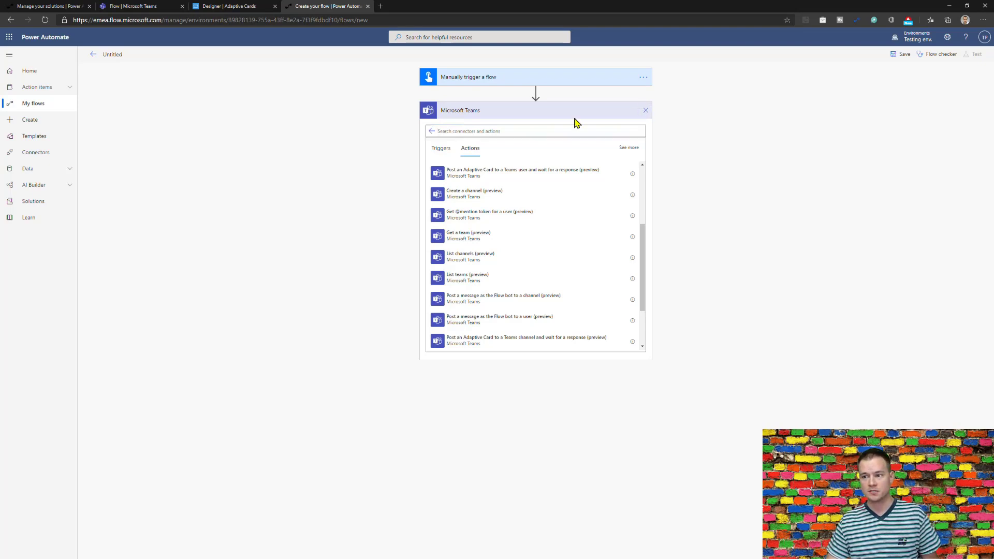
left_click(521, 113)
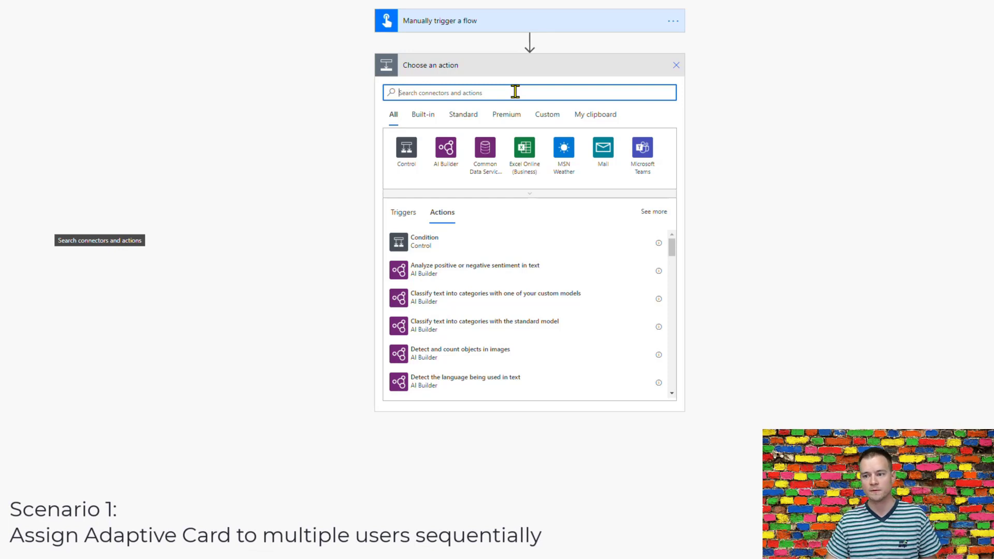
Add a Compose action whose input is the two approvers' e-mail addresses joined by ';'.
type("compos")
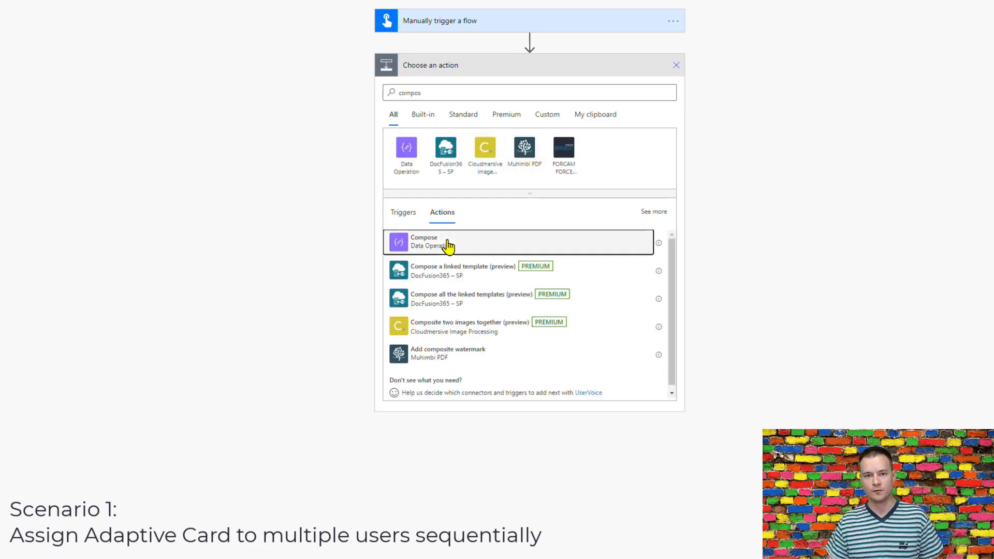
left_click(447, 247)
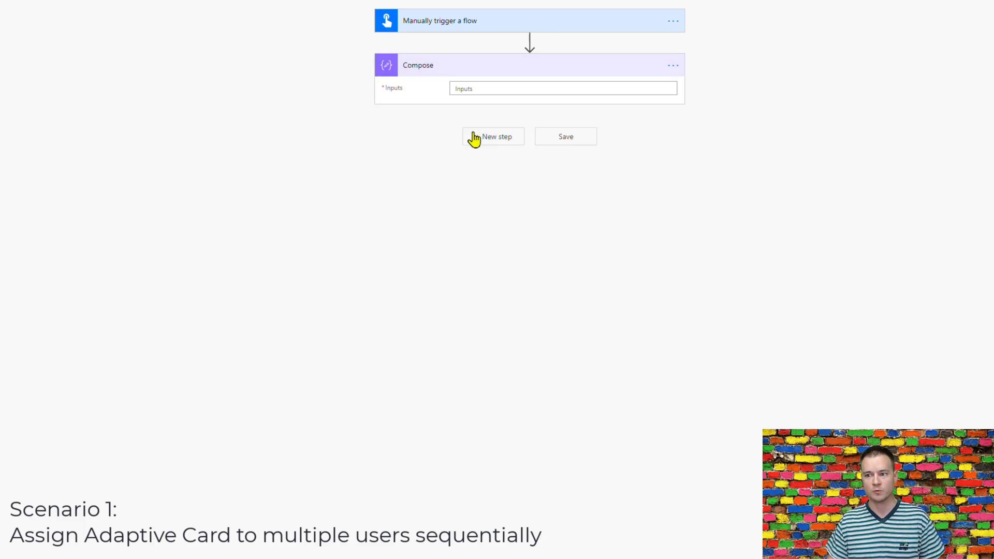
left_click(490, 88)
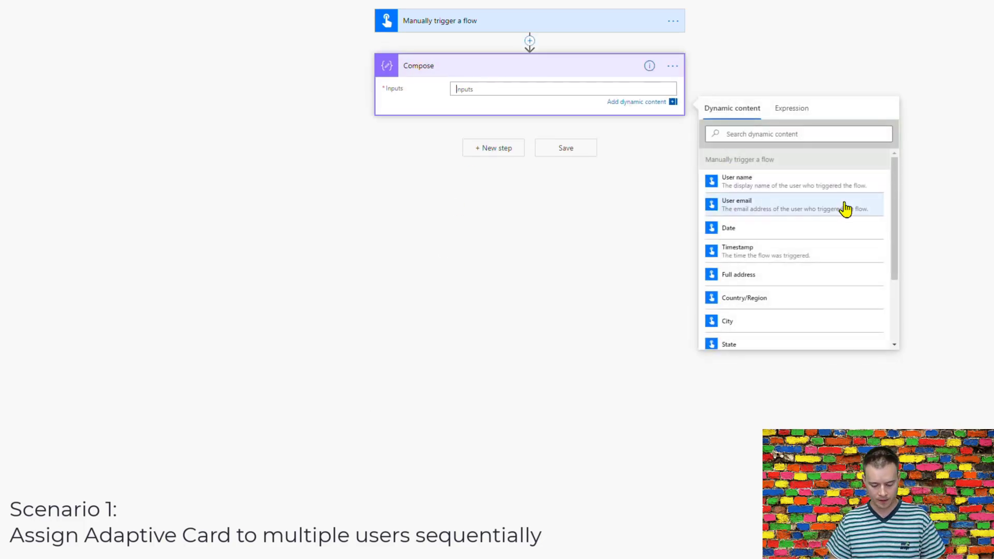
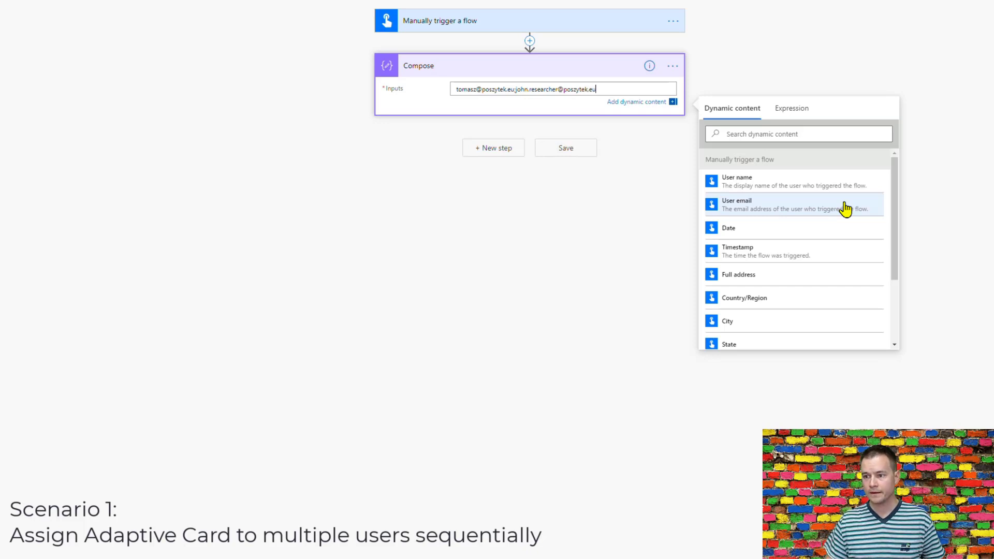
left_click(489, 148)
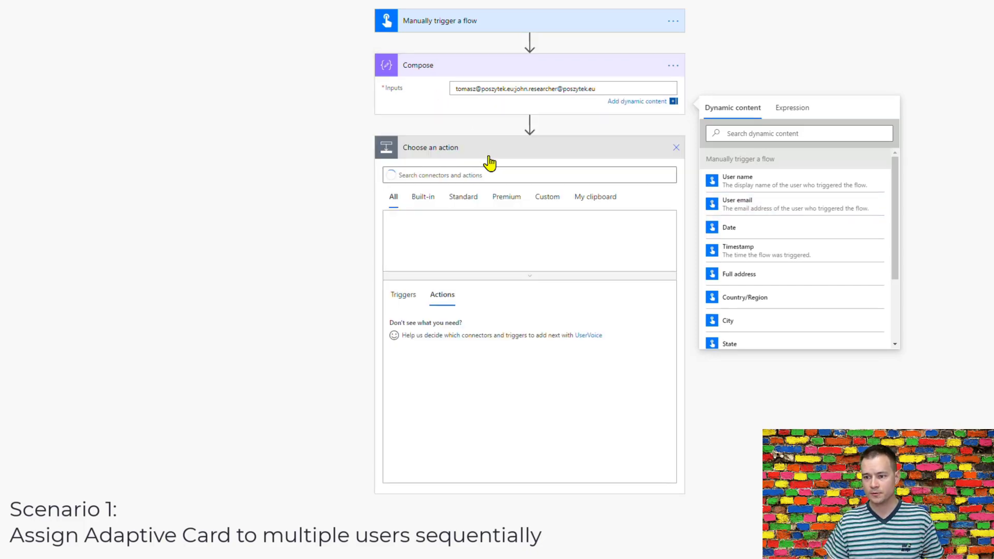
Add a Control Apply to each loop and start its input with split() and the Compose output.
left_click(409, 205)
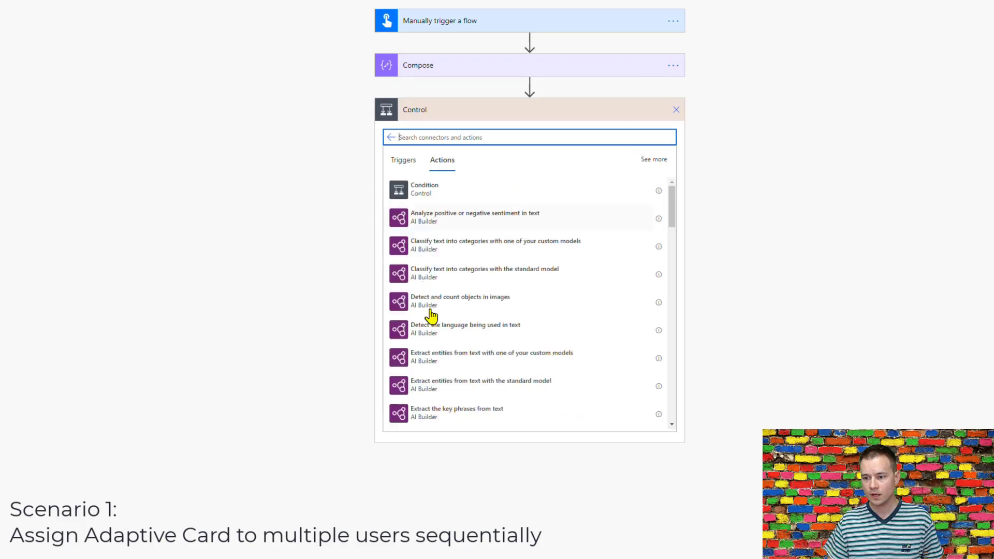
left_click(430, 224)
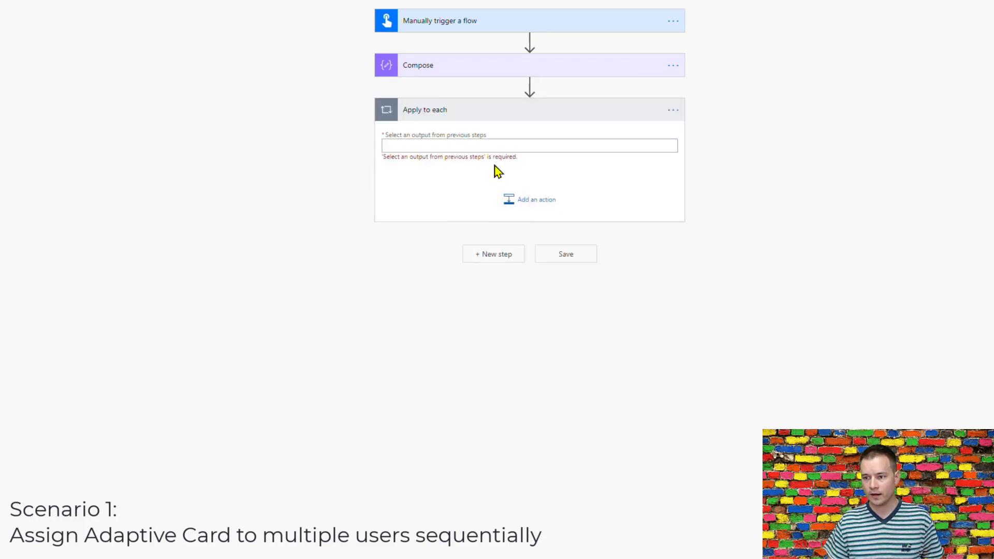
left_click(559, 147)
left_click(792, 173)
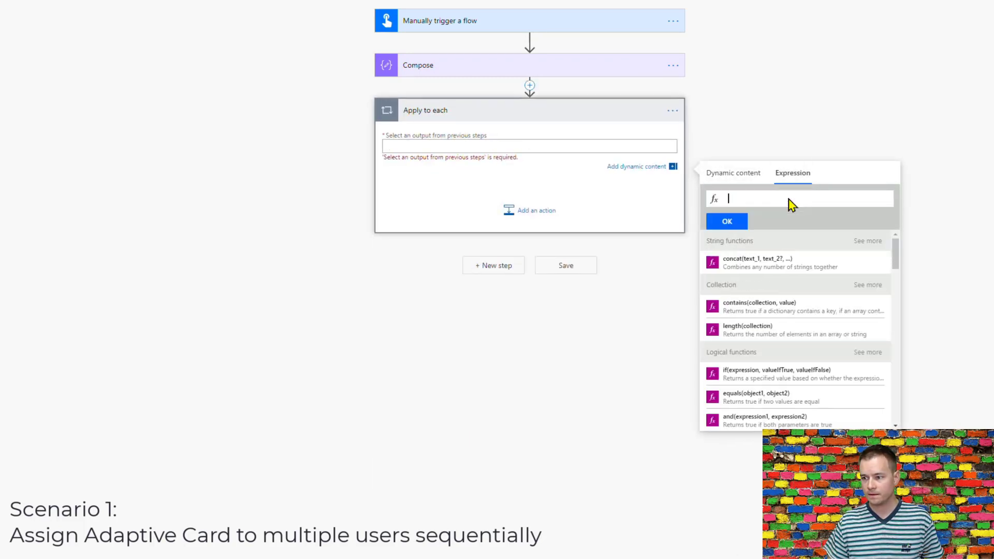
type("split(")
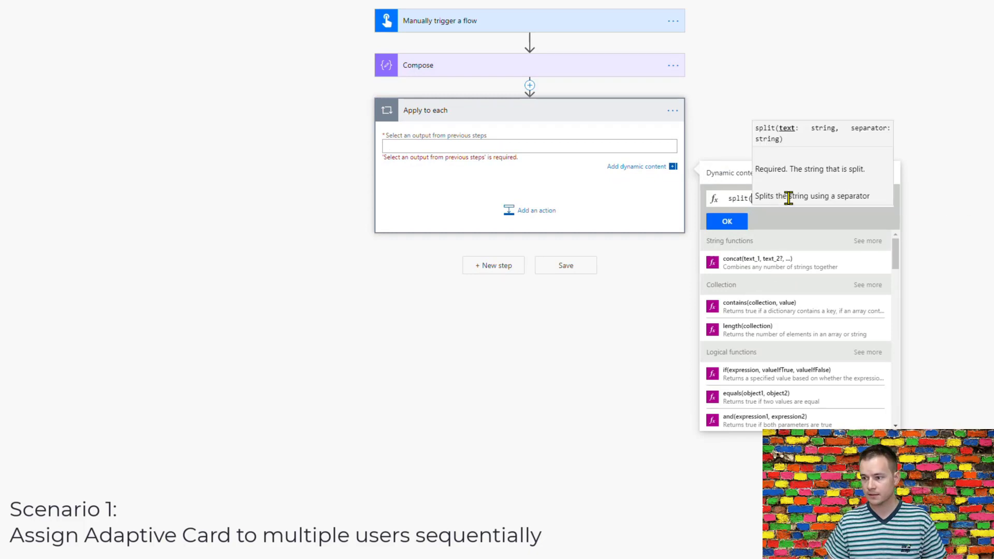
left_click(740, 174)
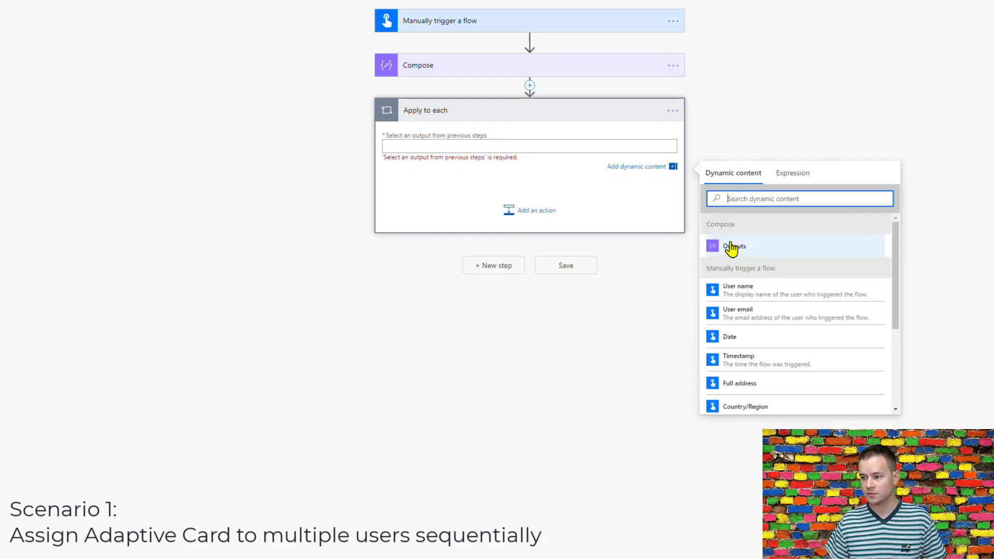
left_click(730, 247)
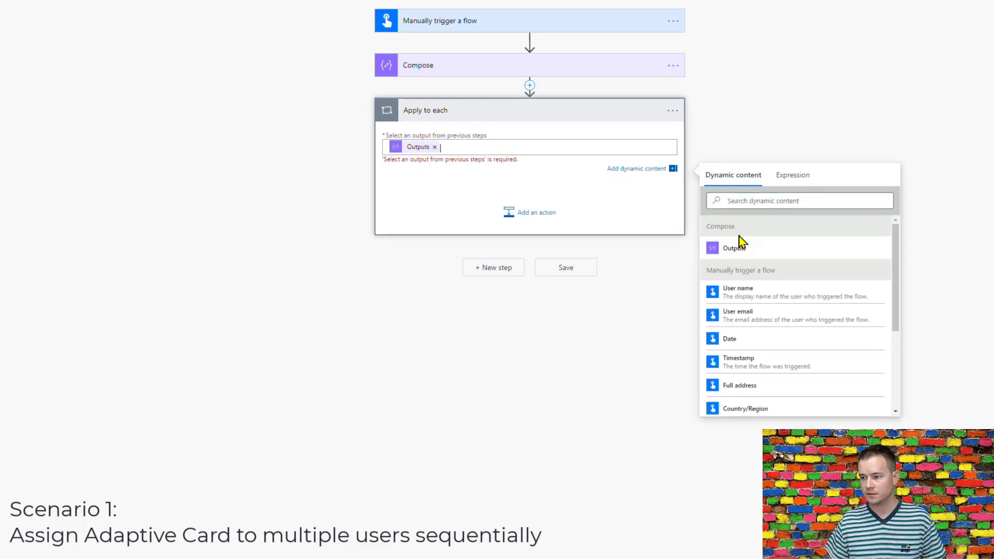
Set the loop input to the expression split(outputs('Compose'), ';').
left_click(435, 147)
left_click(802, 173)
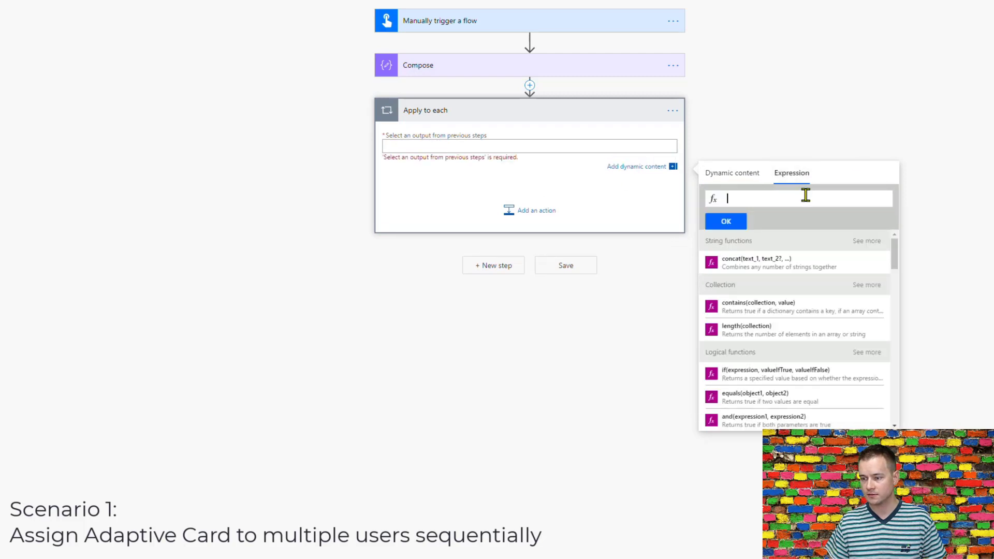
type("split")
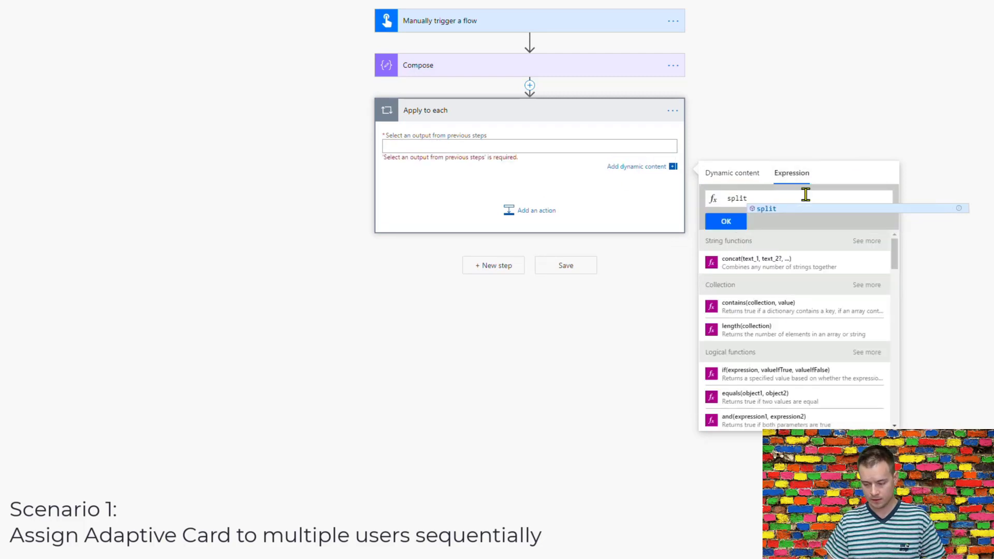
type("(, ';")
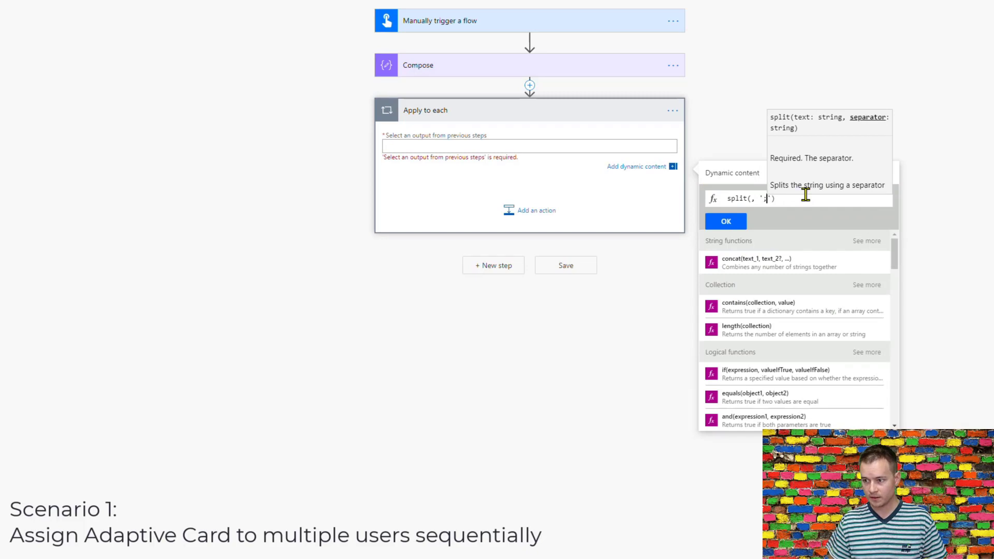
key("Left")
key("Left")
key("Left")
key("Left")
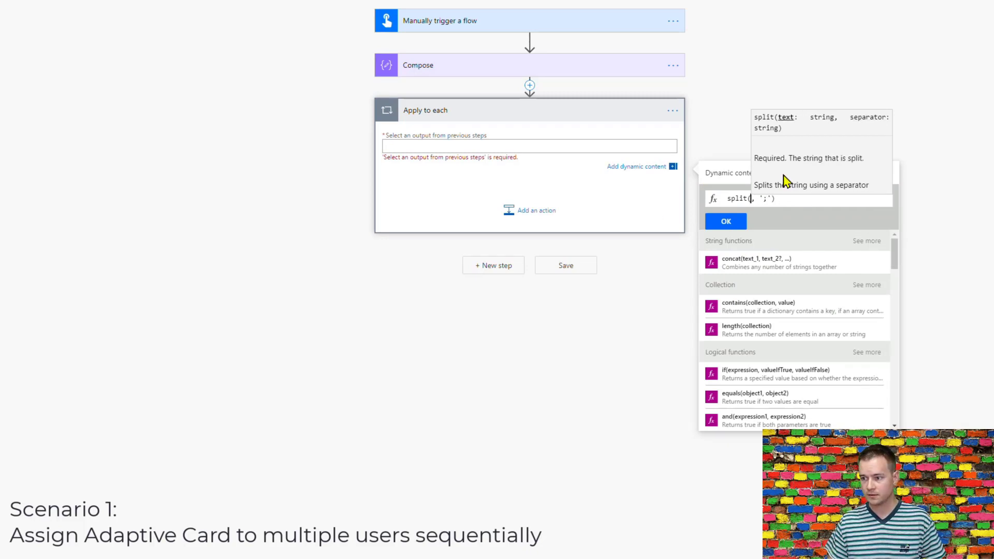
left_click(732, 180)
left_click(730, 264)
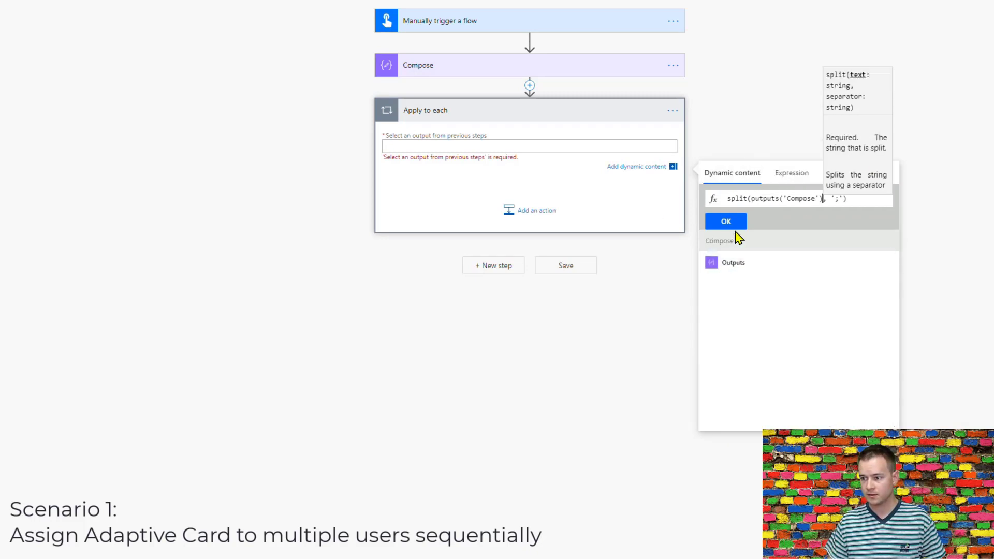
left_click(726, 223)
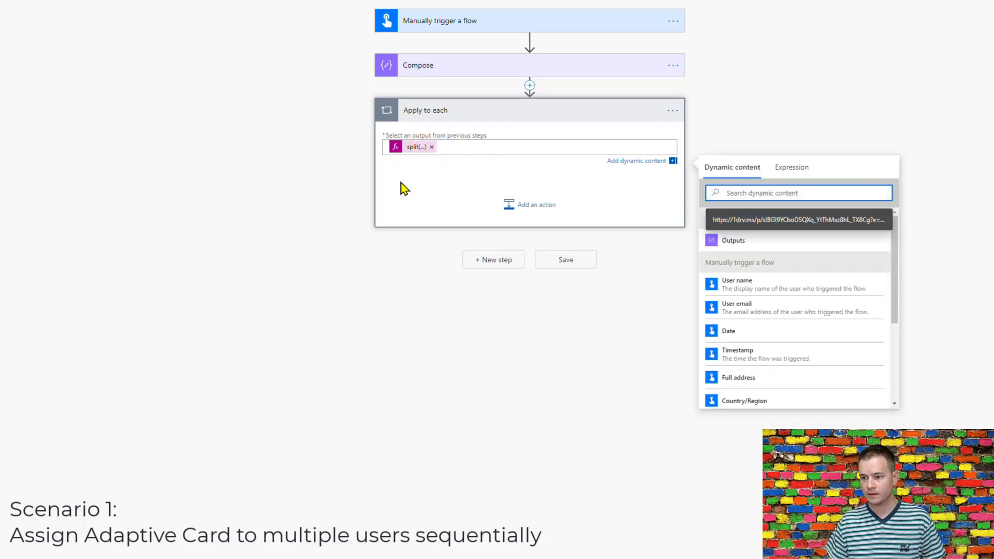
left_click(523, 206)
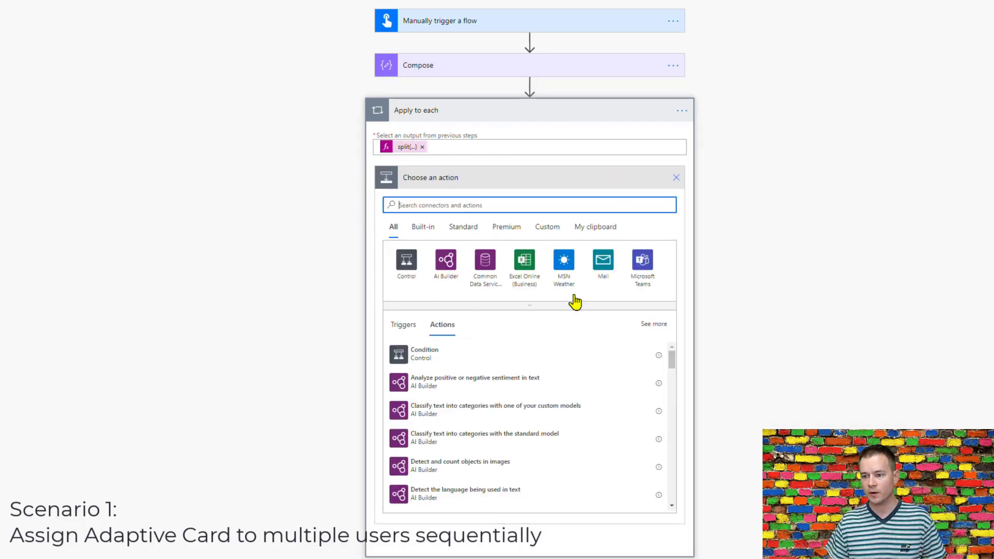
Add Teams 'Post an Adaptive Card to a Teams user and wait for a response' with Recipient set to Current item.
left_click(632, 279)
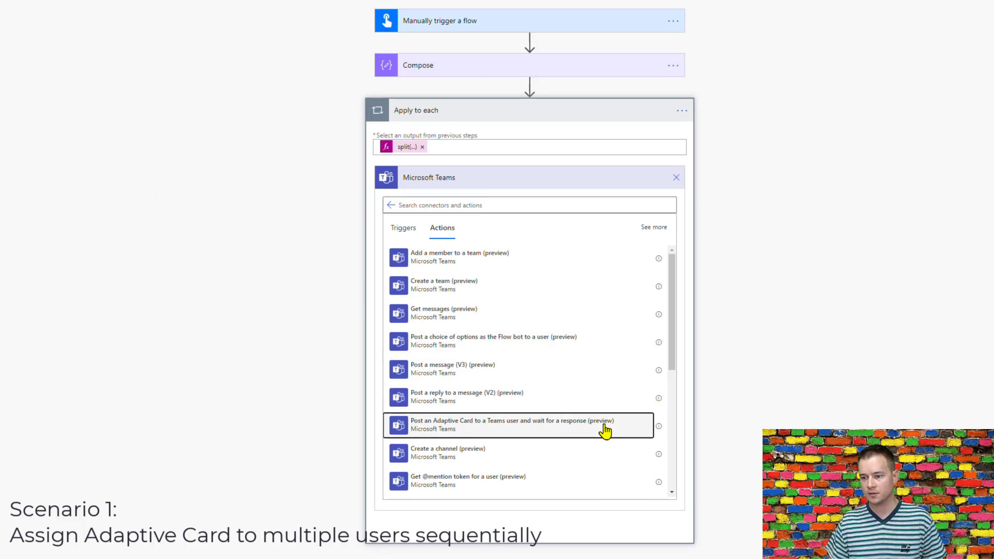
left_click(605, 430)
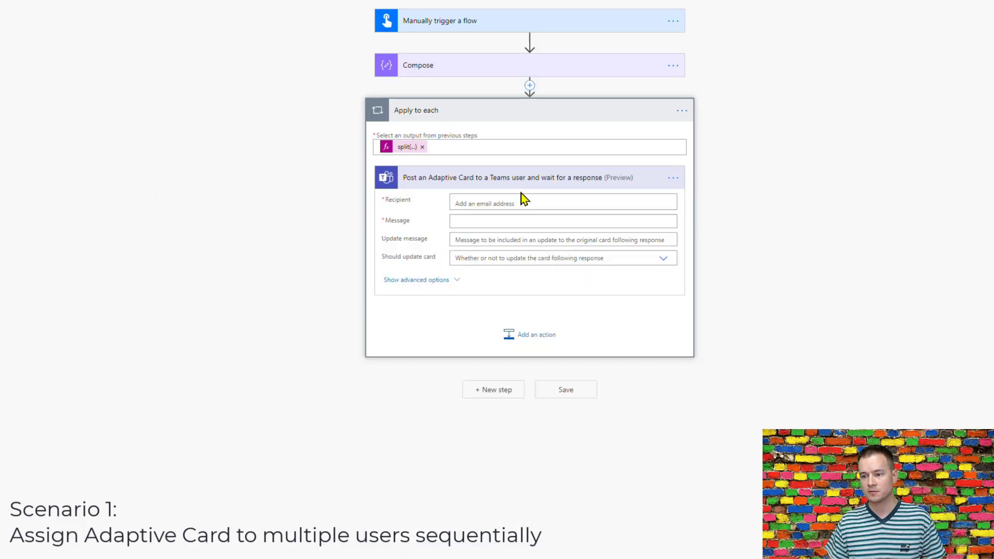
left_click(525, 200)
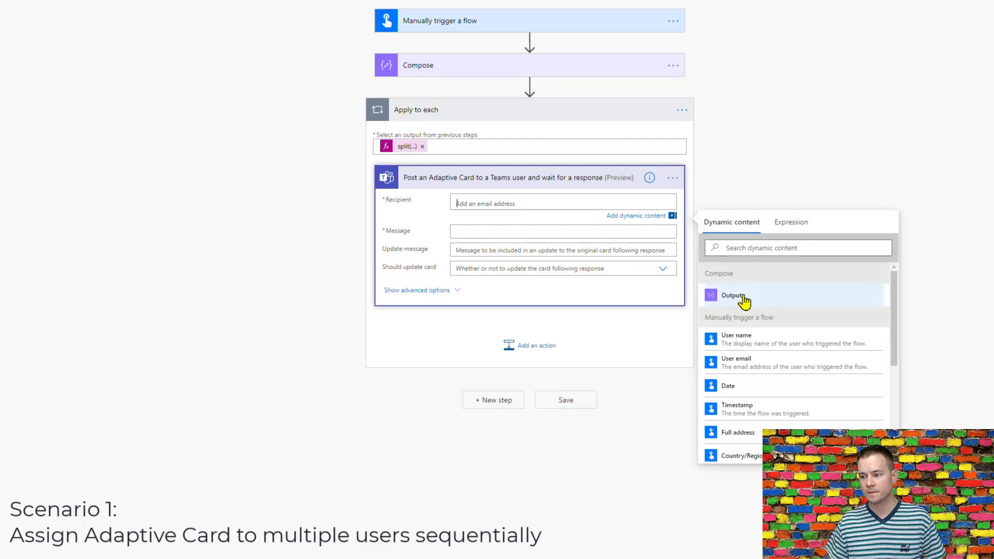
scroll(870, 319, "down", 5)
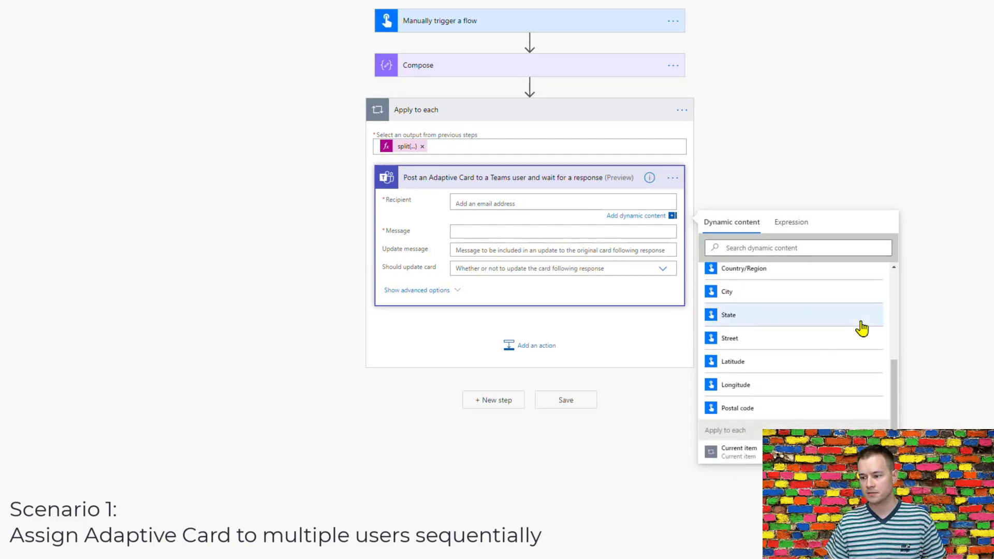
left_click(740, 450)
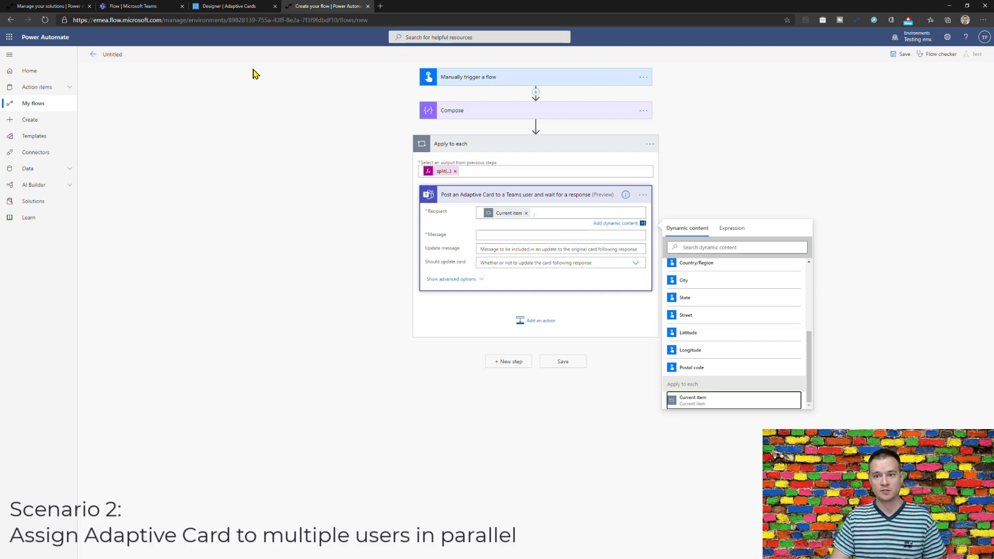
Switch to the 'Designer | Adaptive Cards' tab showing the Teams approval card.
left_click(246, 7)
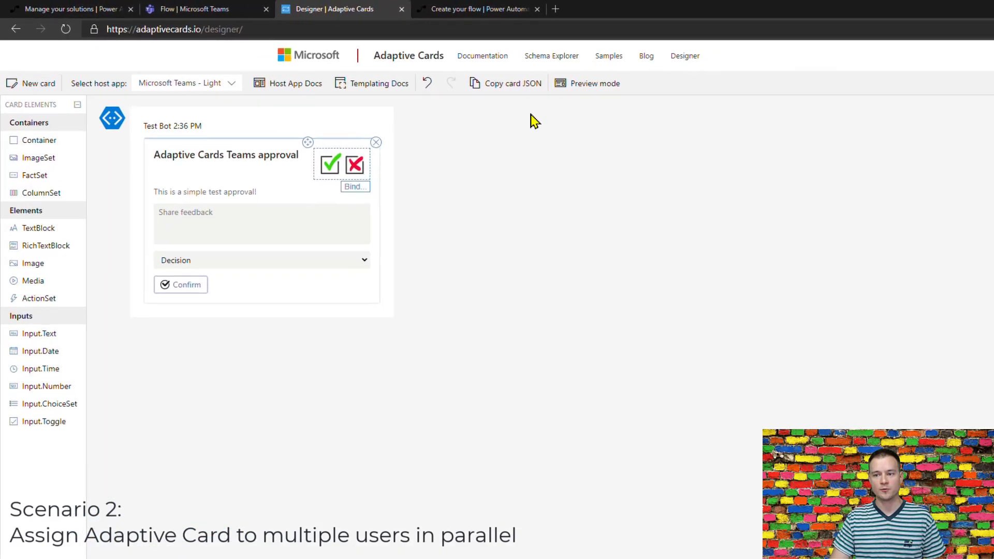
Preview the approval card, try its Share feedback box and Decision dropdown, then return to the solution.
left_click(594, 84)
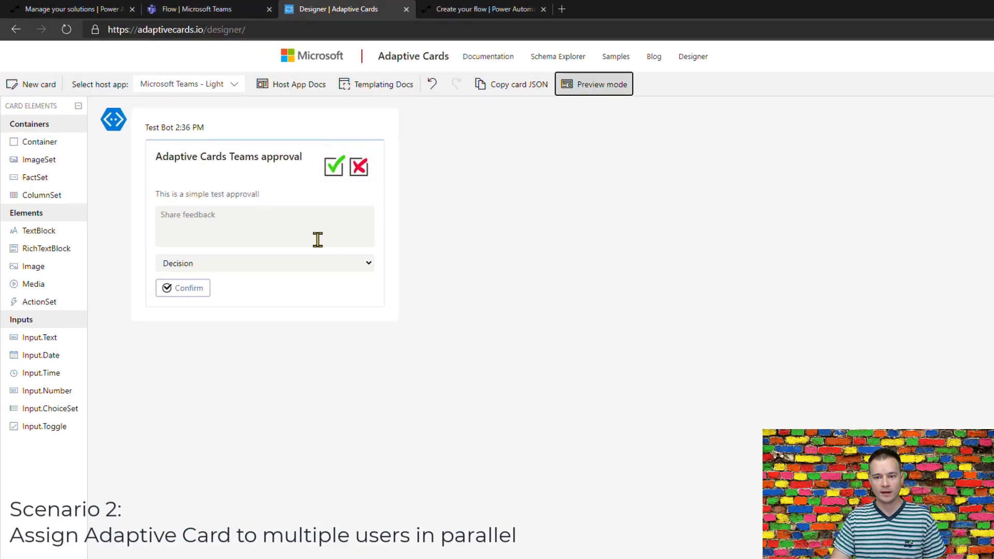
left_click(284, 226)
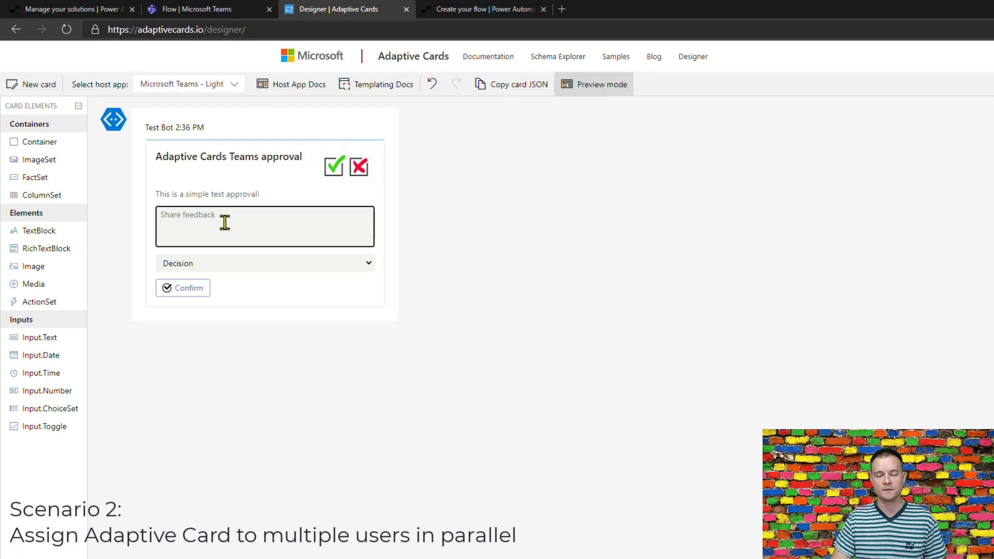
left_click(215, 264)
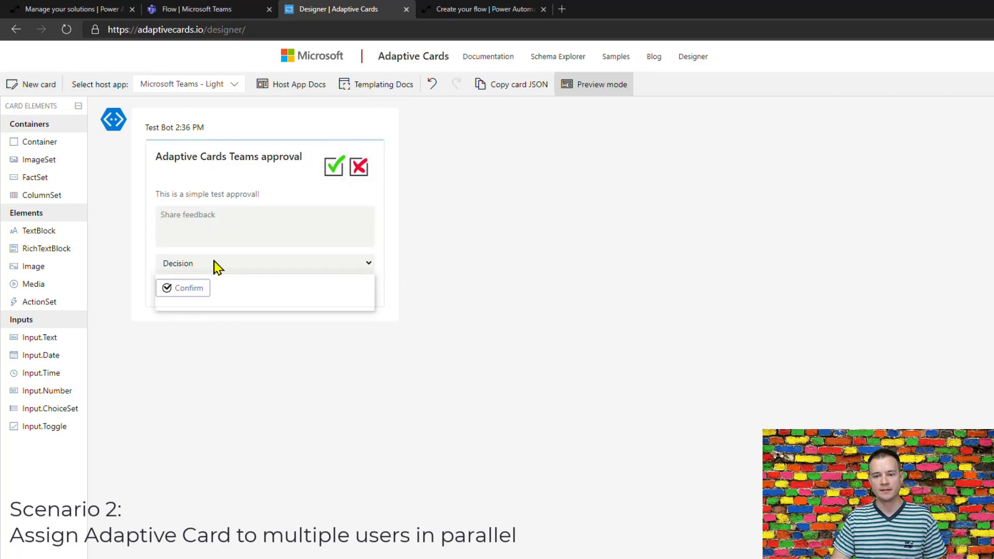
left_click(526, 312)
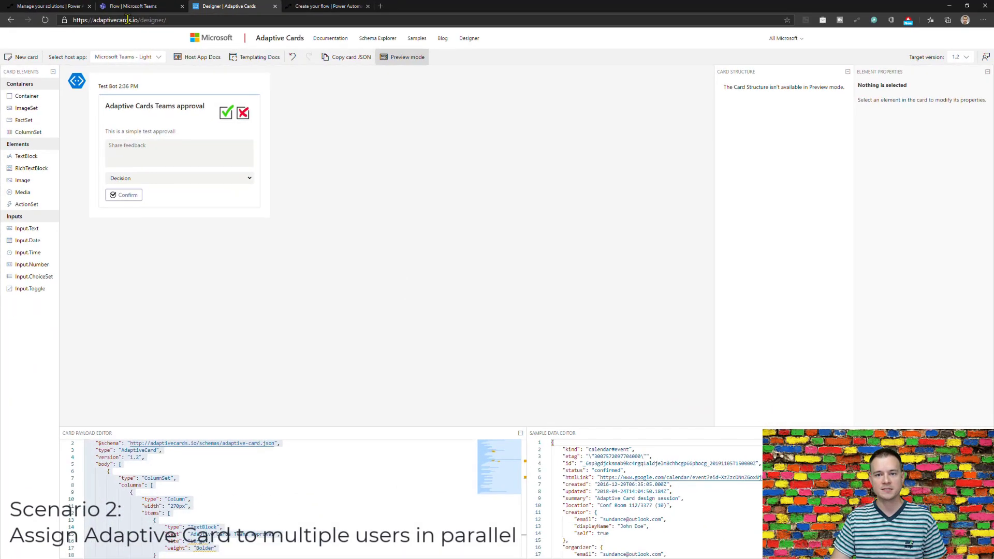
left_click(68, 9)
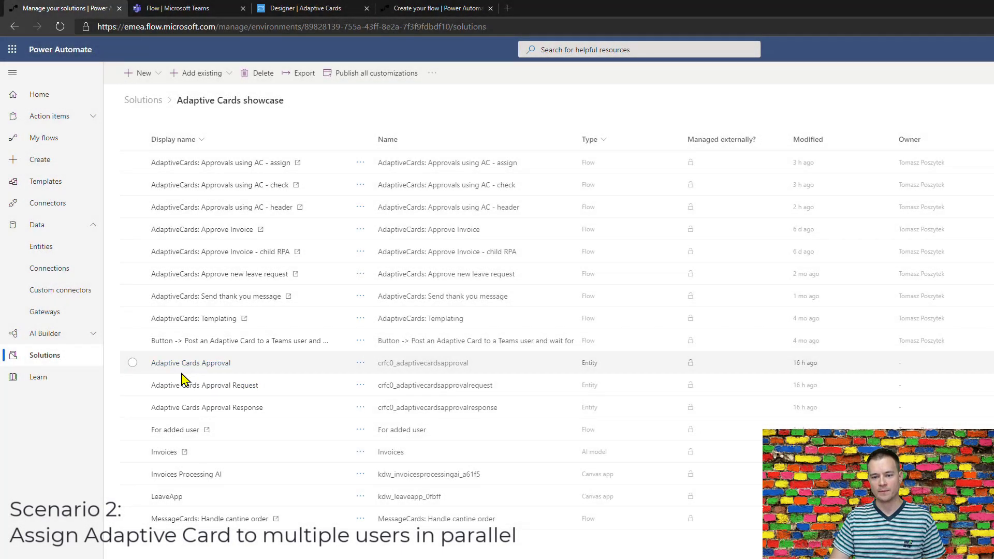
left_click(215, 364)
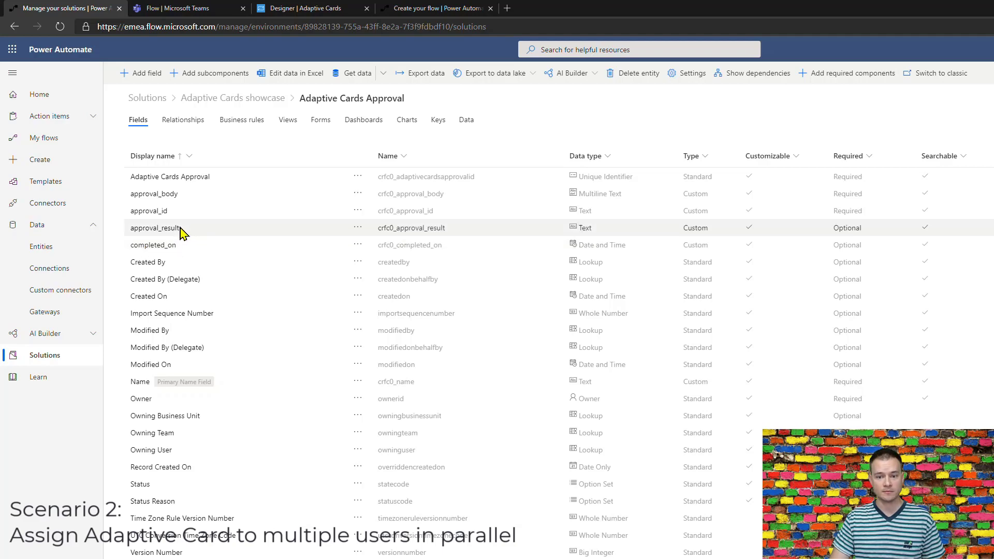
left_click(256, 100)
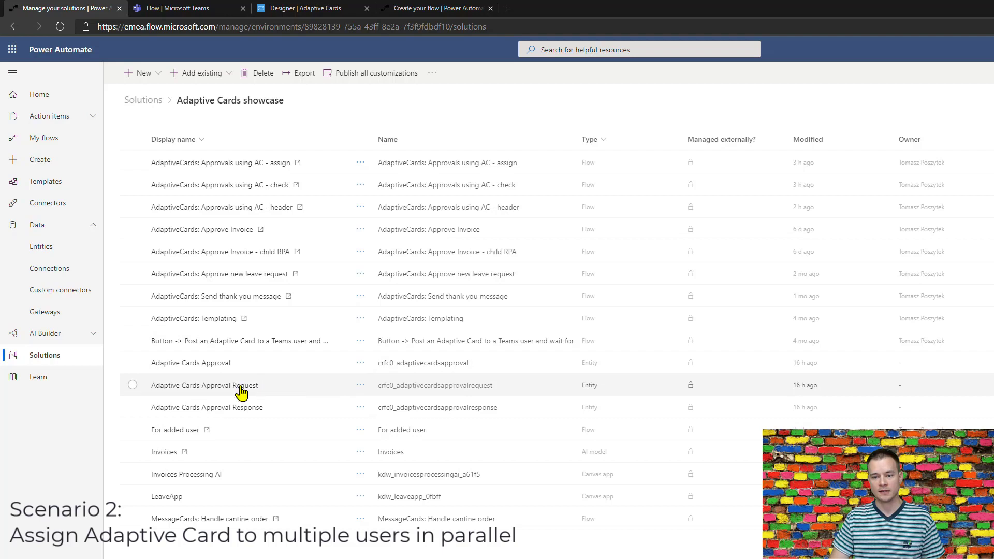
left_click(202, 388)
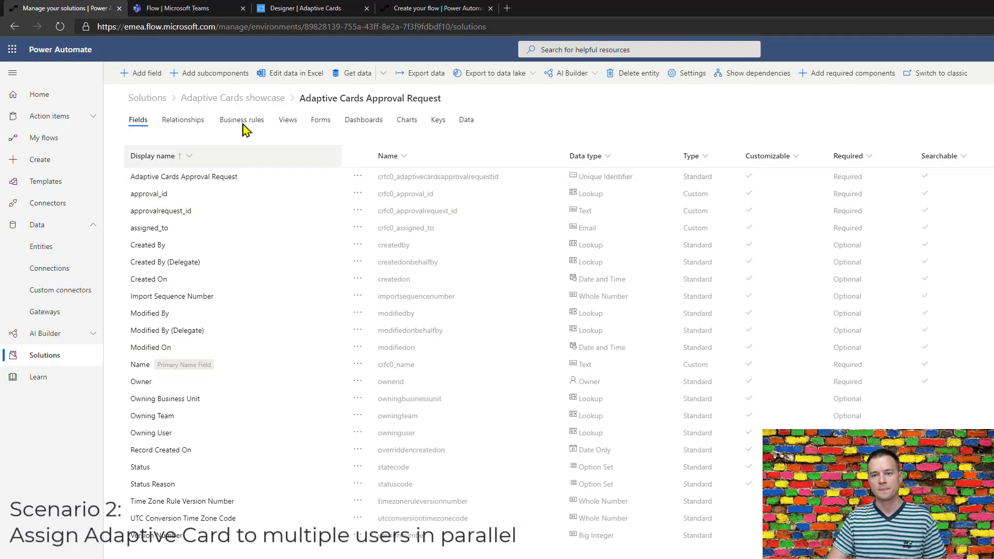
left_click(248, 101)
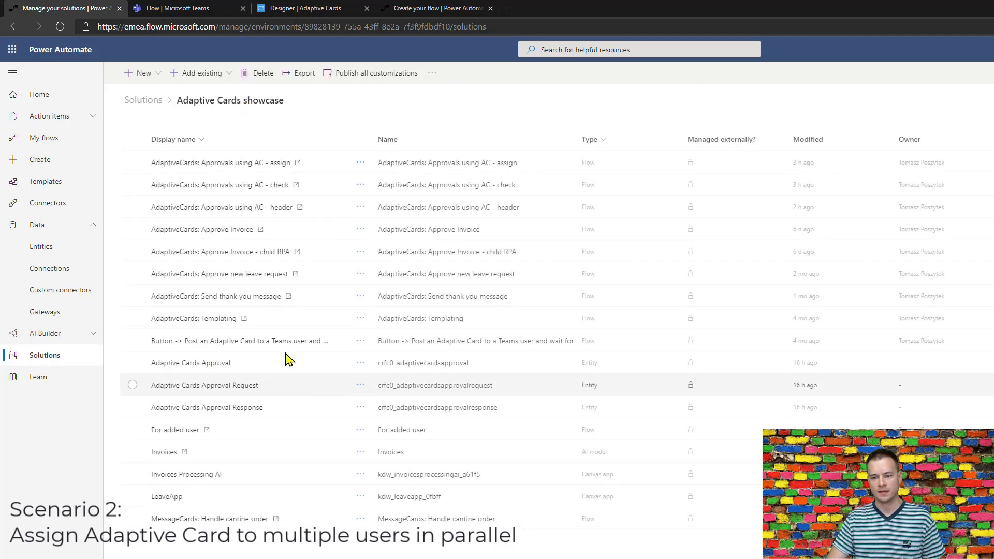
left_click(233, 408)
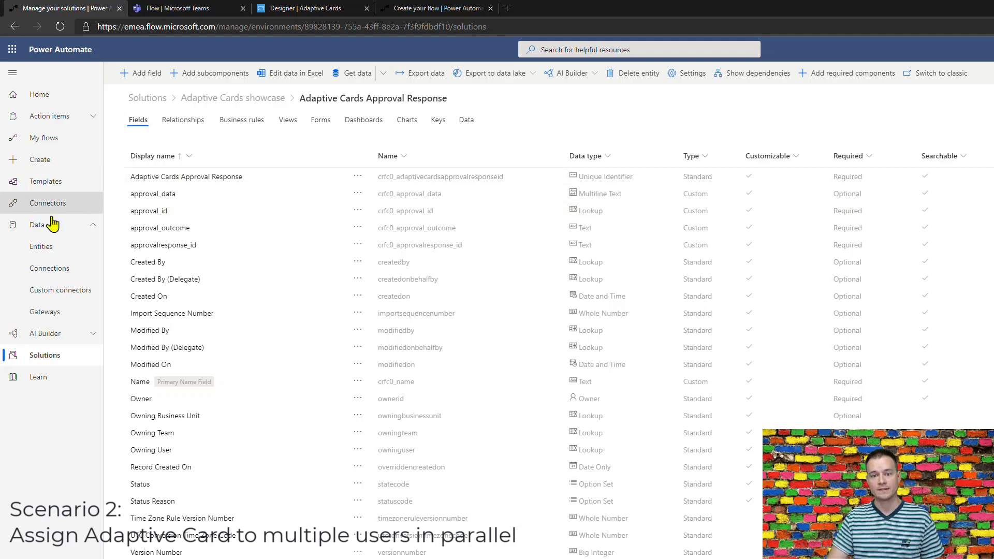
left_click(228, 98)
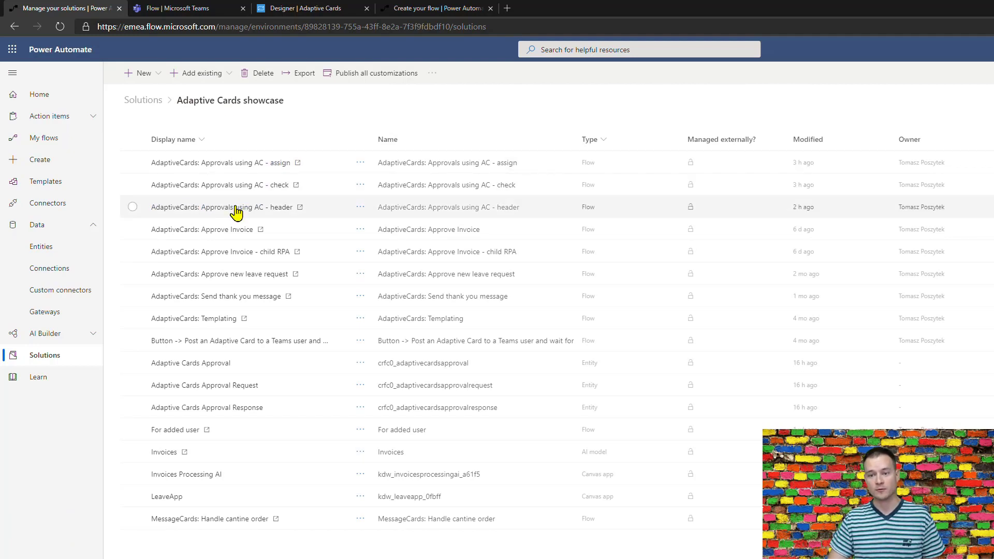
Open the 'AdaptiveCards: Approvals using AC - header' flow and choose Edit.
left_click(205, 212)
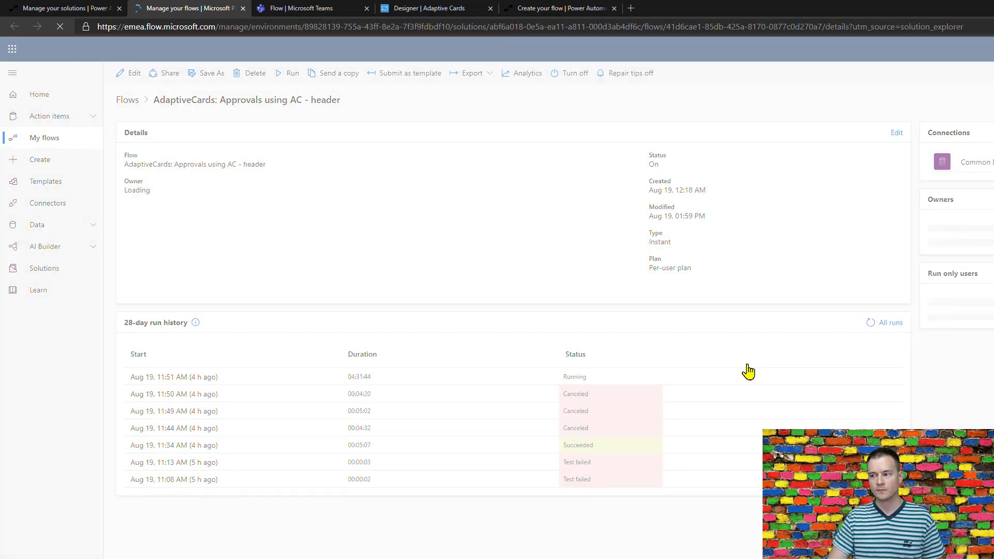
left_click(129, 74)
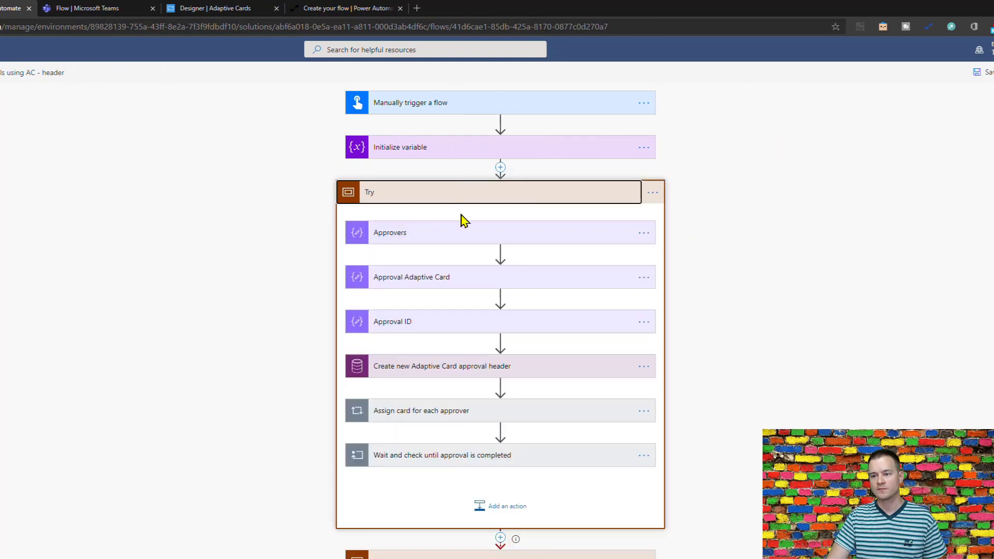
Delete the third e-mail address from the Approvers Compose inputs.
left_click(462, 235)
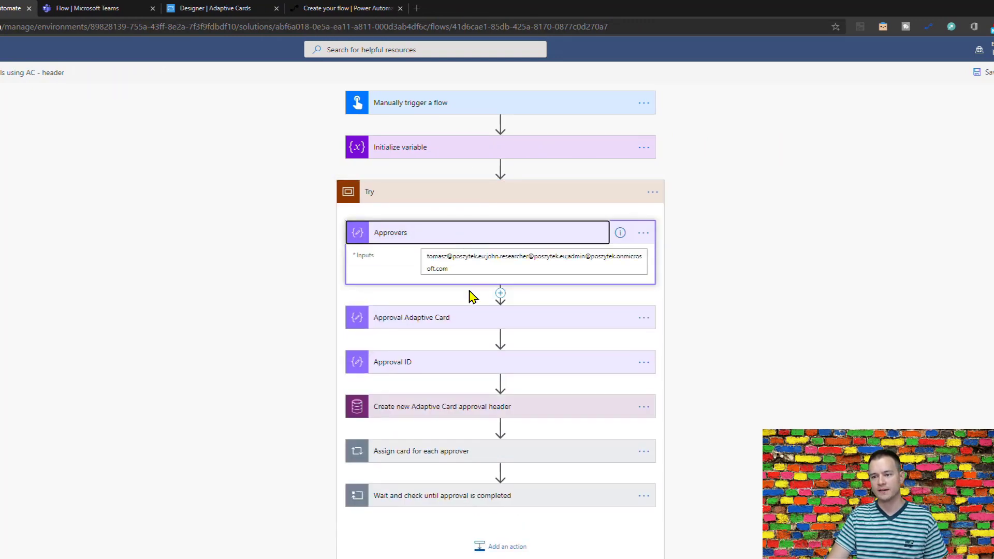
left_click(492, 268)
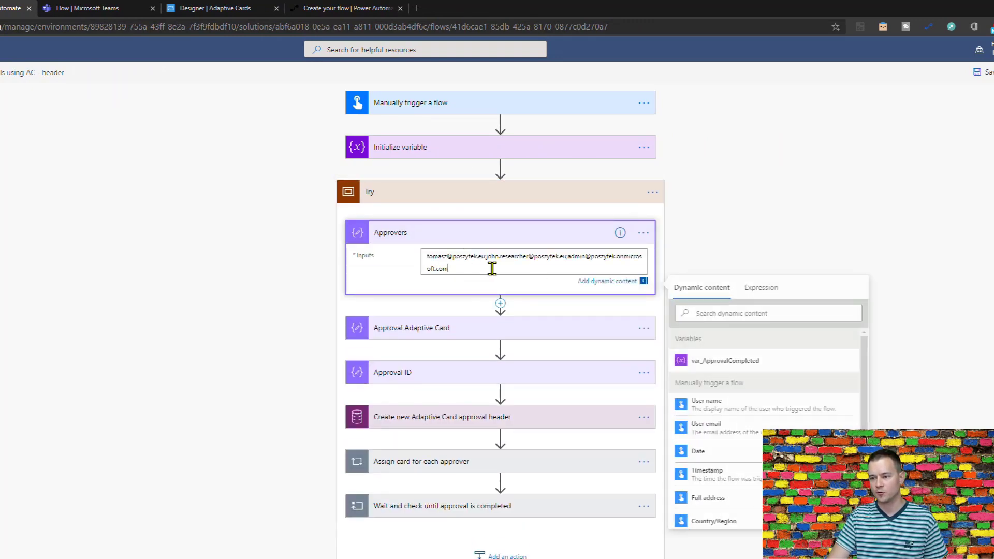
left_click(568, 256, "shift")
key("BackSpace")
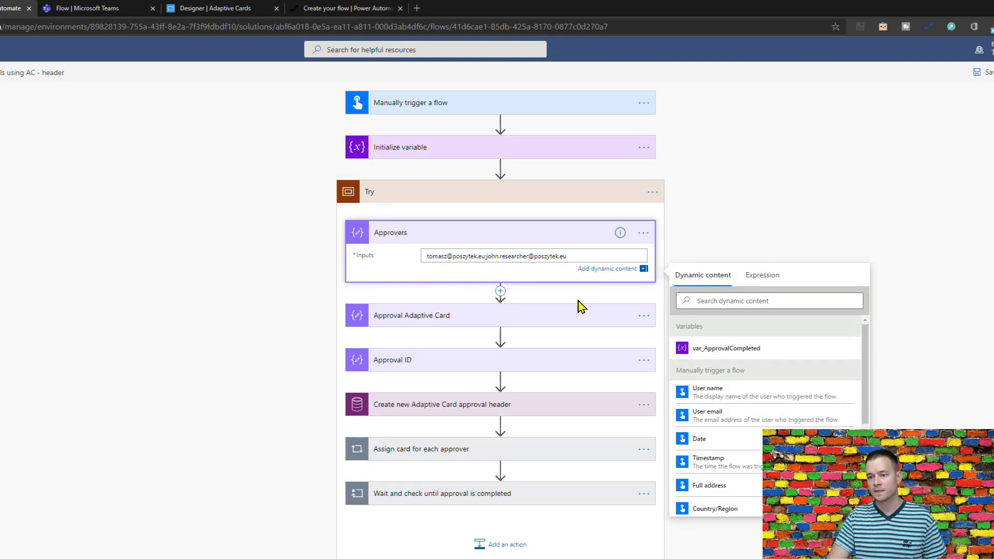
Review the Approval Adaptive Card, Approval ID and header-creation actions, then expand the Assign card loop.
left_click(496, 317)
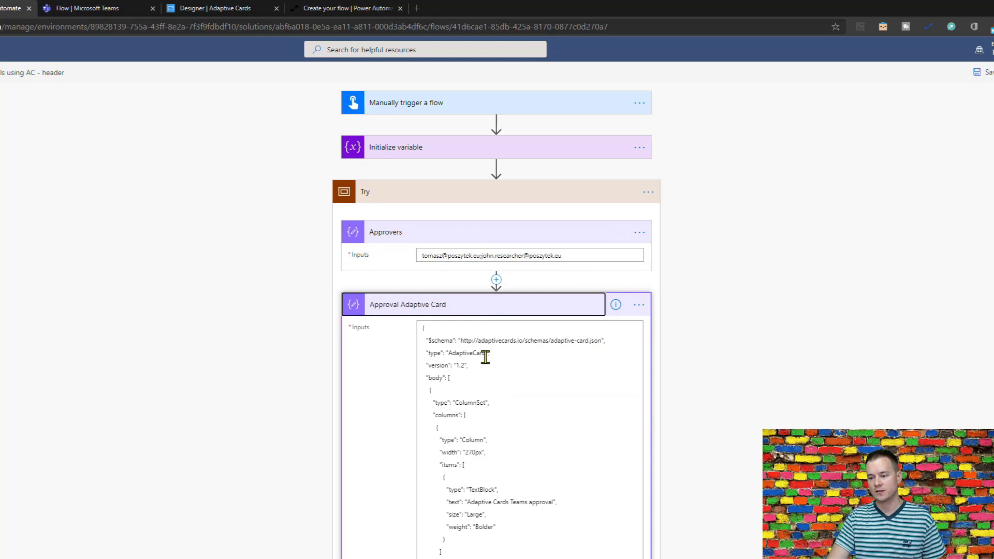
left_click(489, 316)
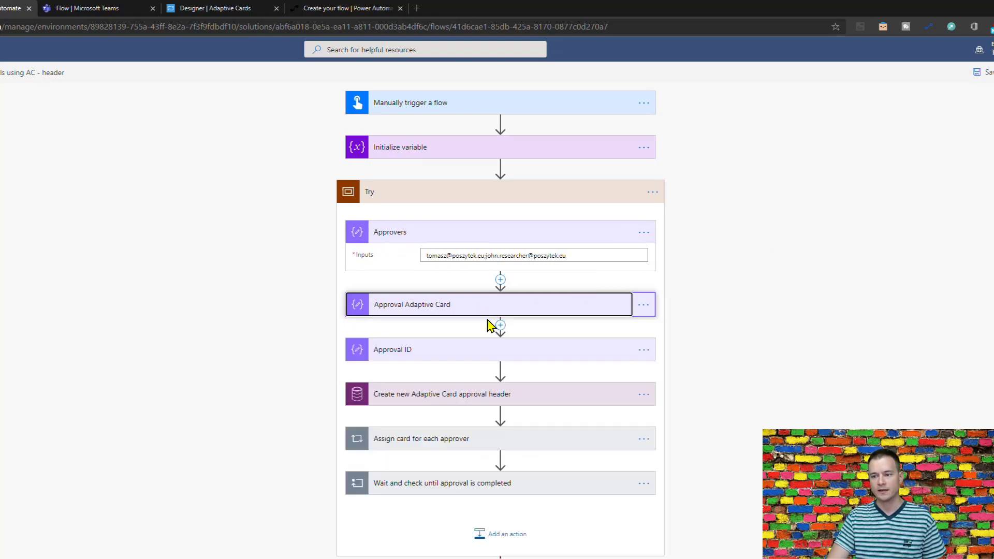
left_click(461, 355)
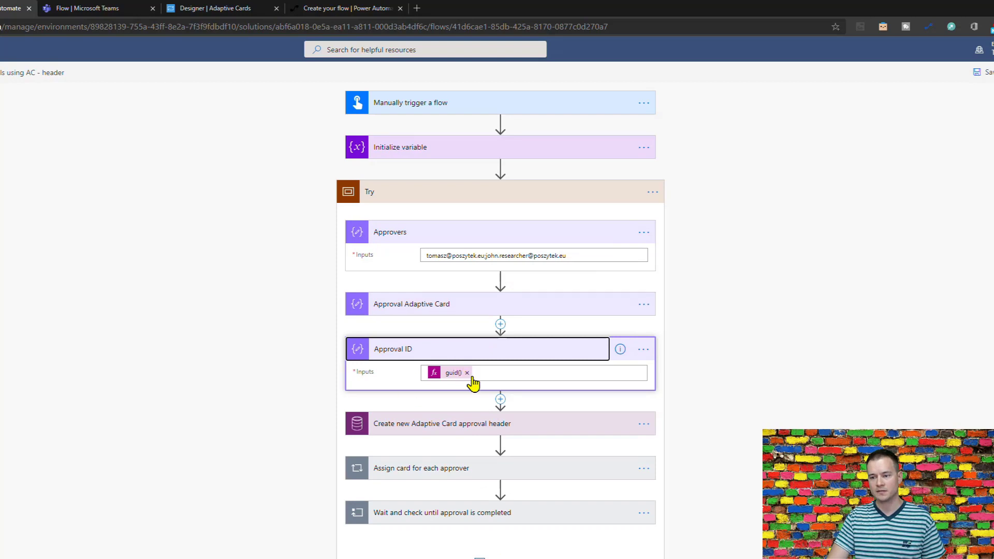
left_click(456, 355)
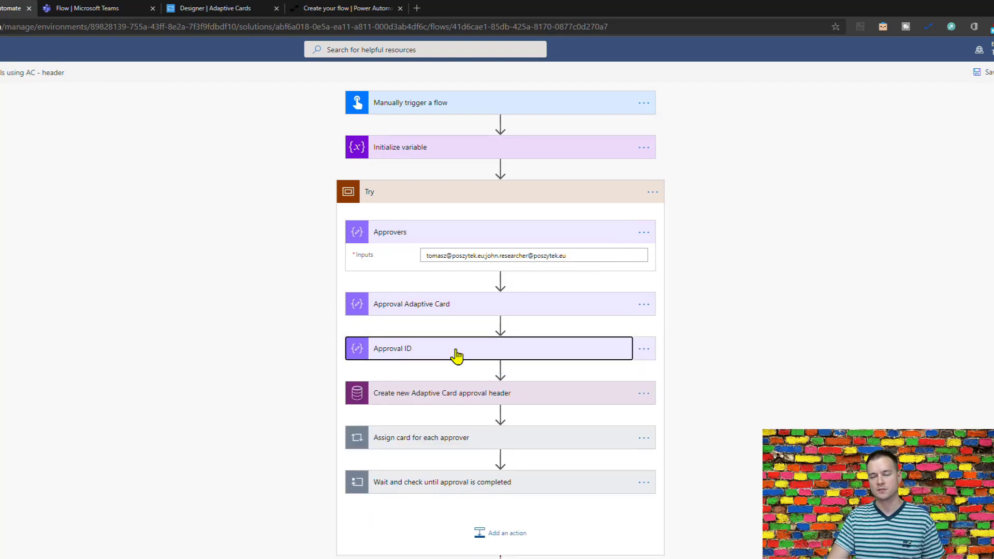
left_click(464, 403)
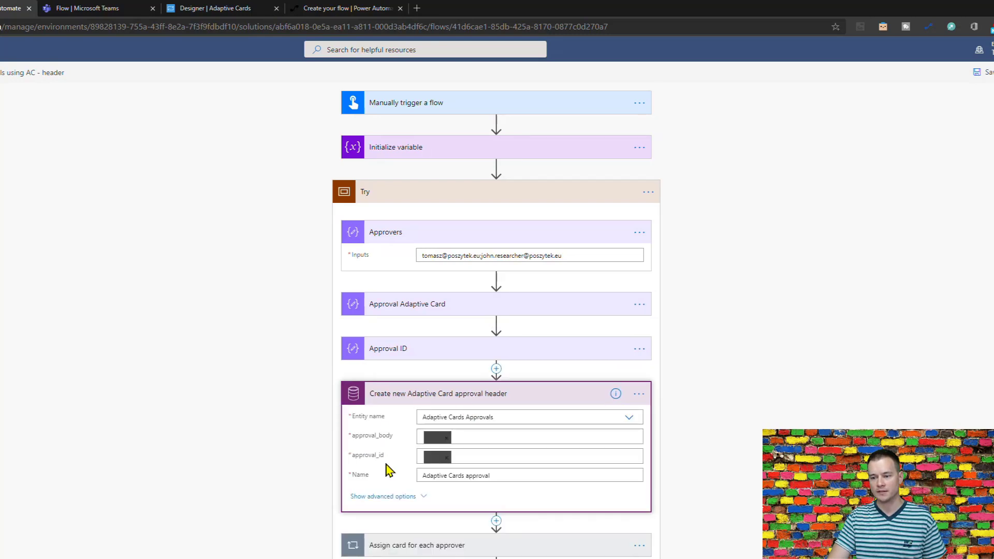
left_click(442, 401)
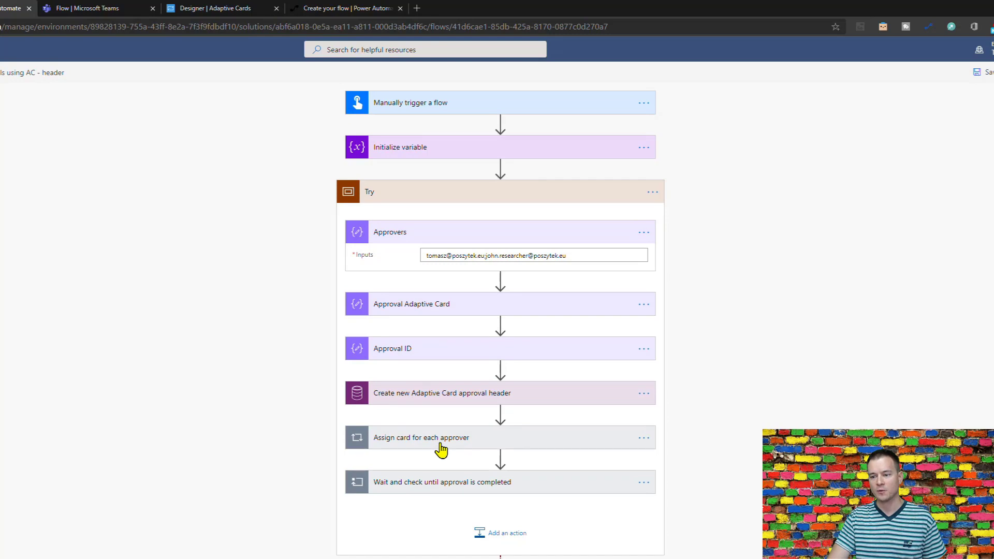
left_click(437, 448)
Expand Initialize variable and Check approval header with its advanced options, down to If approval completed.
scroll(473, 436, "down", 1)
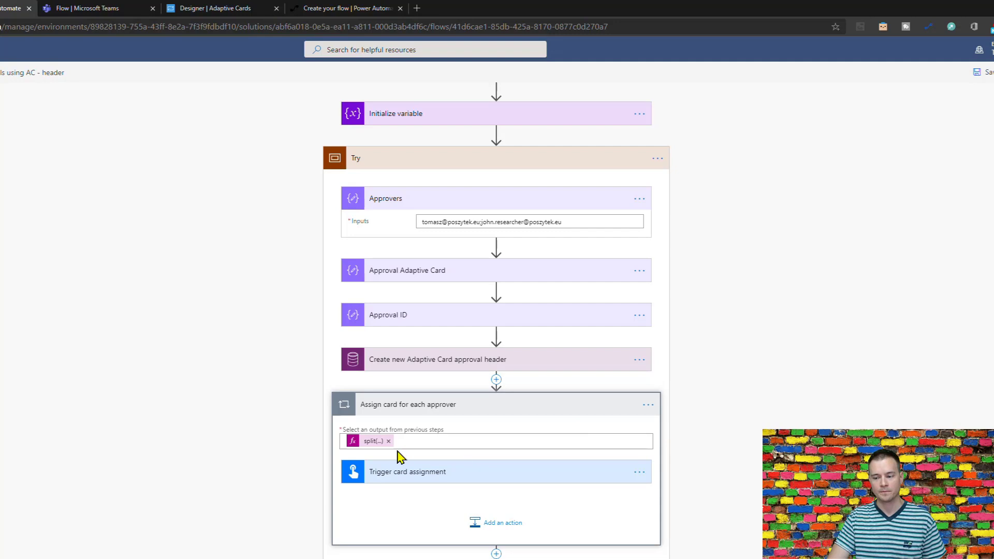
scroll(735, 549, "down", 4)
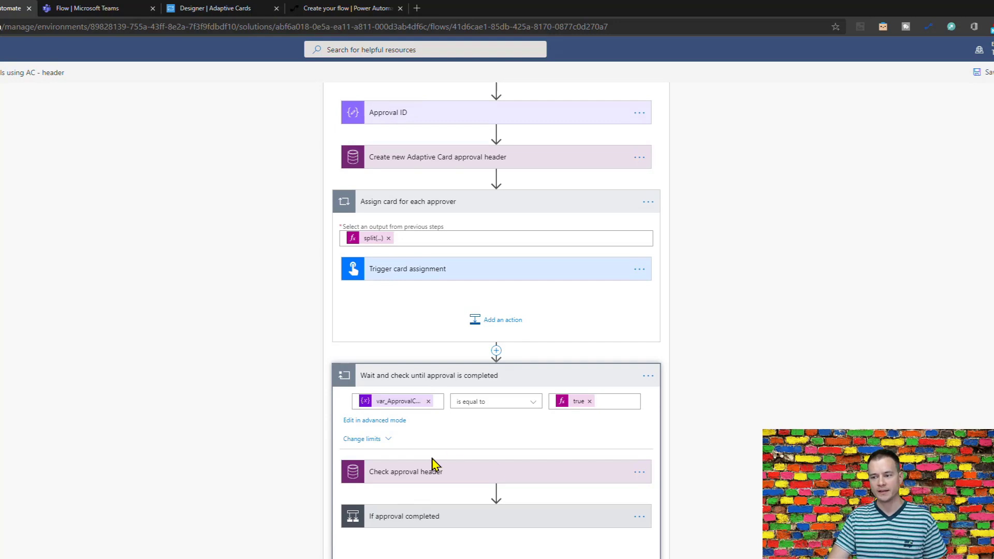
scroll(567, 339, "up", 5)
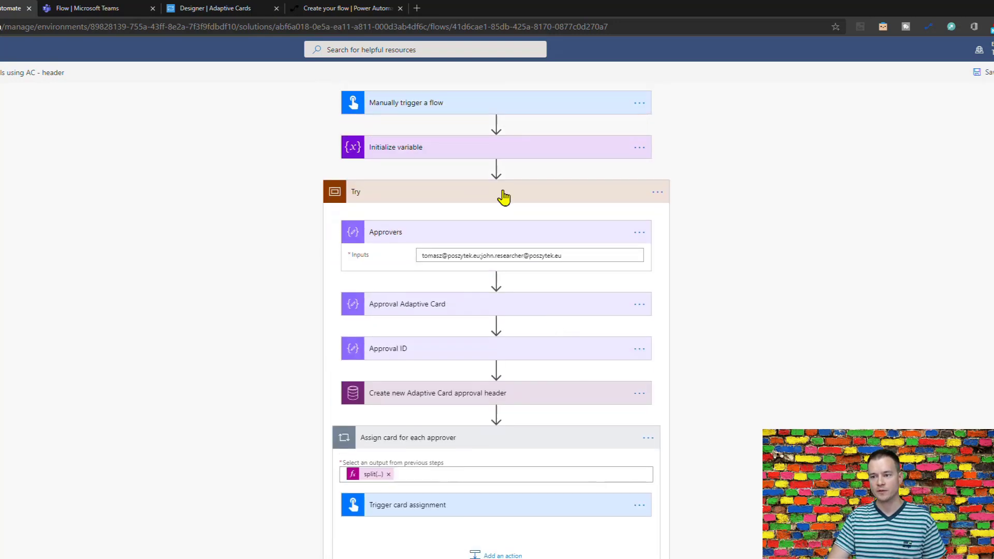
left_click(481, 150)
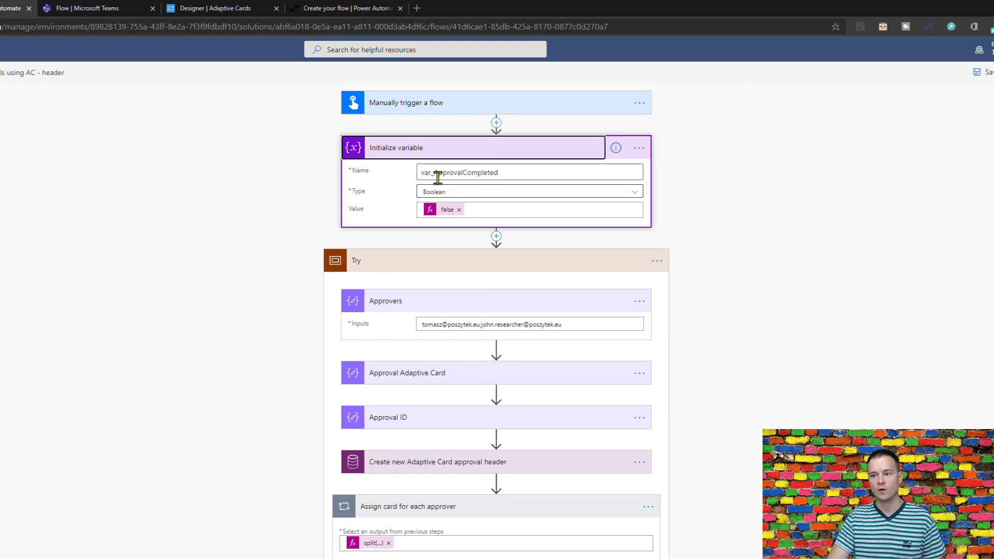
scroll(768, 326, "down", 6)
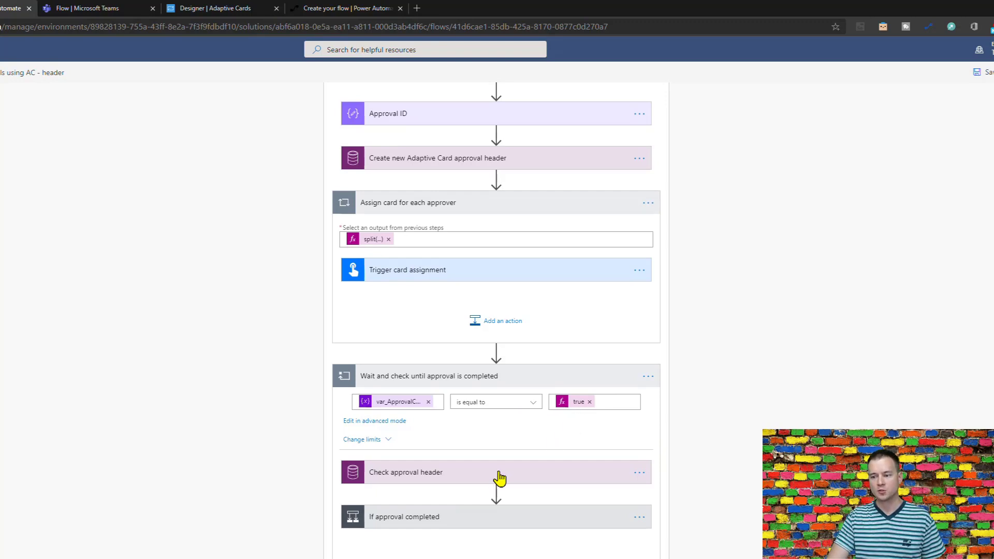
left_click(447, 481)
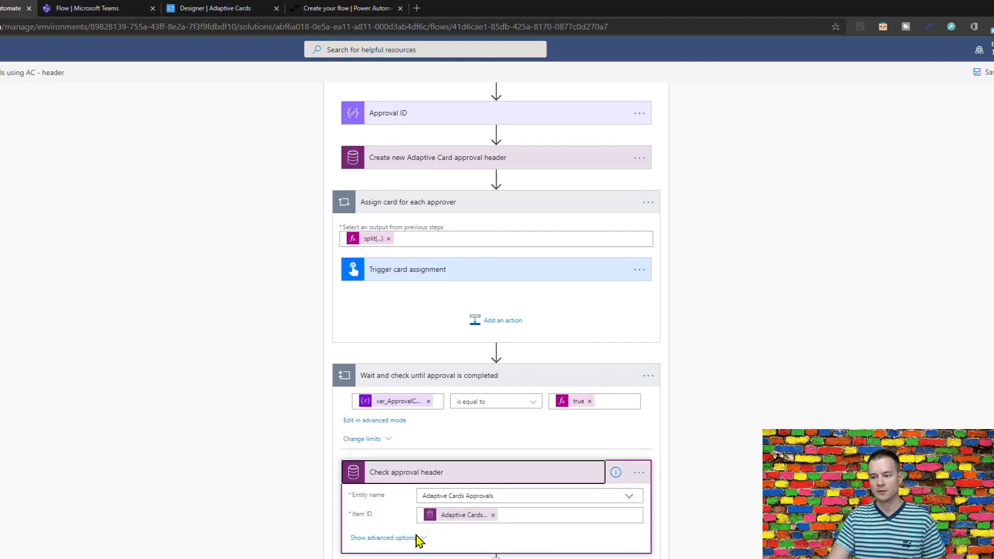
left_click(412, 538)
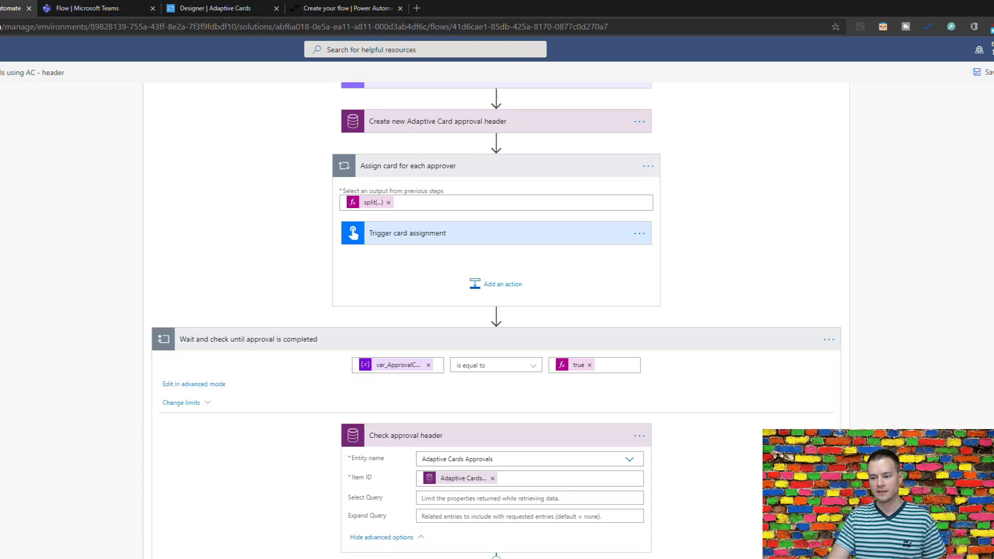
scroll(395, 538, "down", 4)
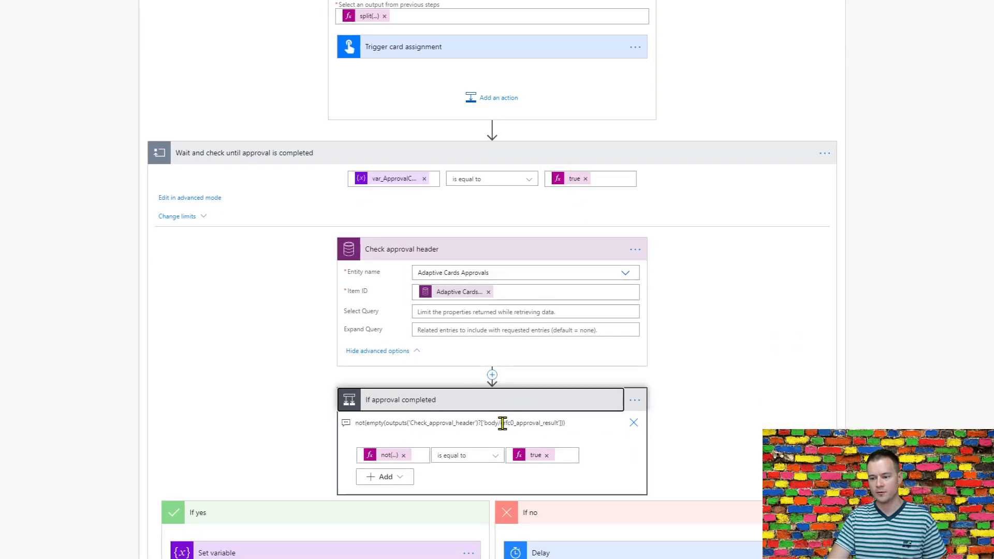
Inspect the condition's field name and the Set variable and Delay settings in its yes/no branches.
left_click_drag(502, 423, 560, 423)
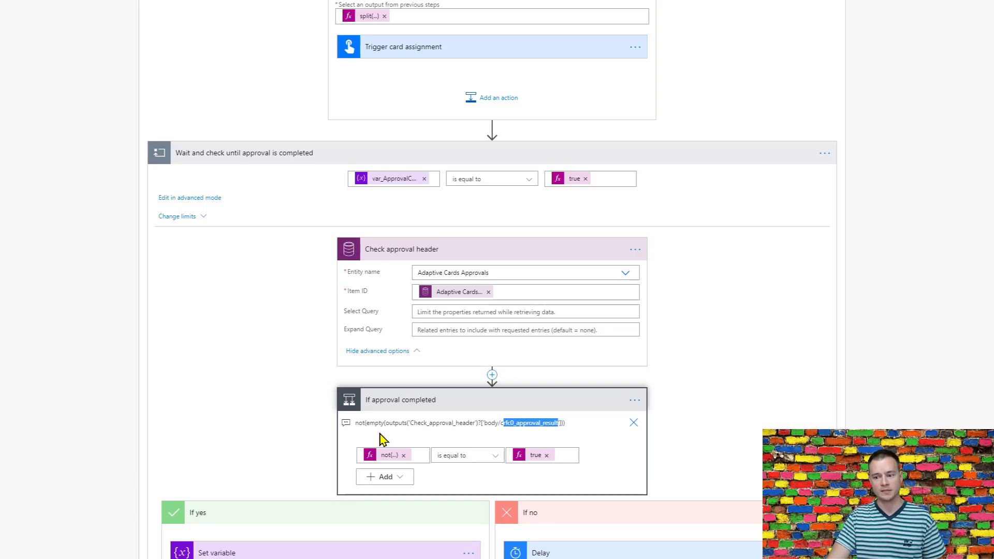
scroll(380, 439, "down", 5)
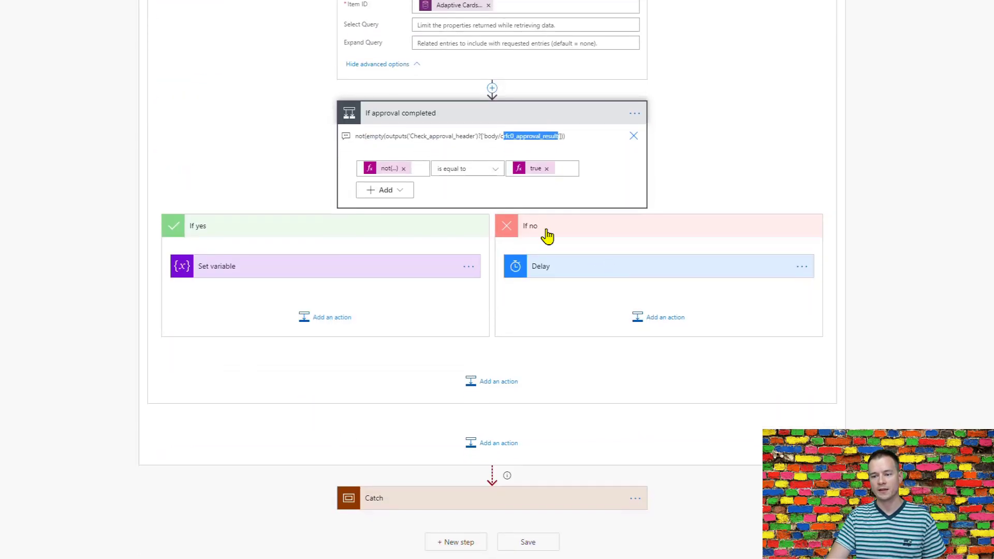
left_click(346, 266)
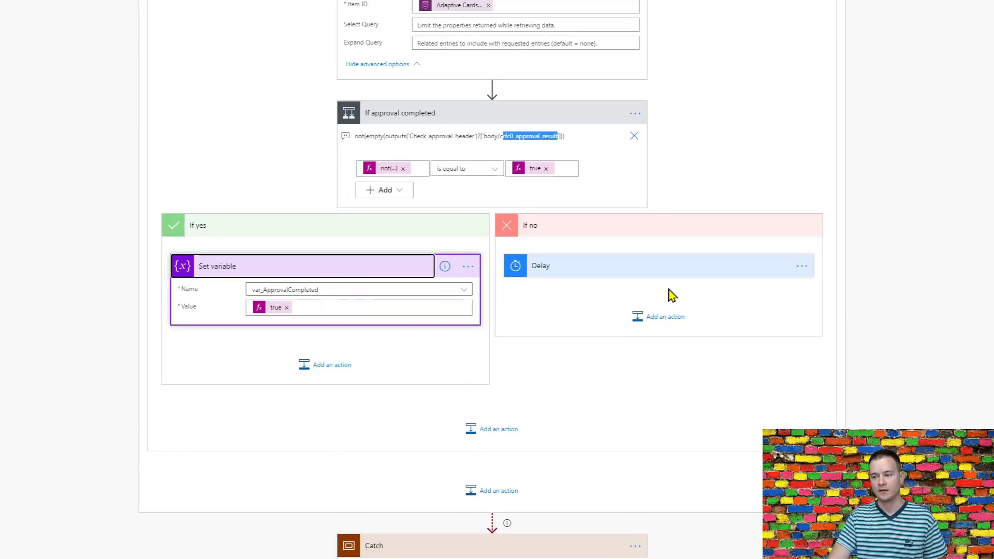
left_click(676, 270)
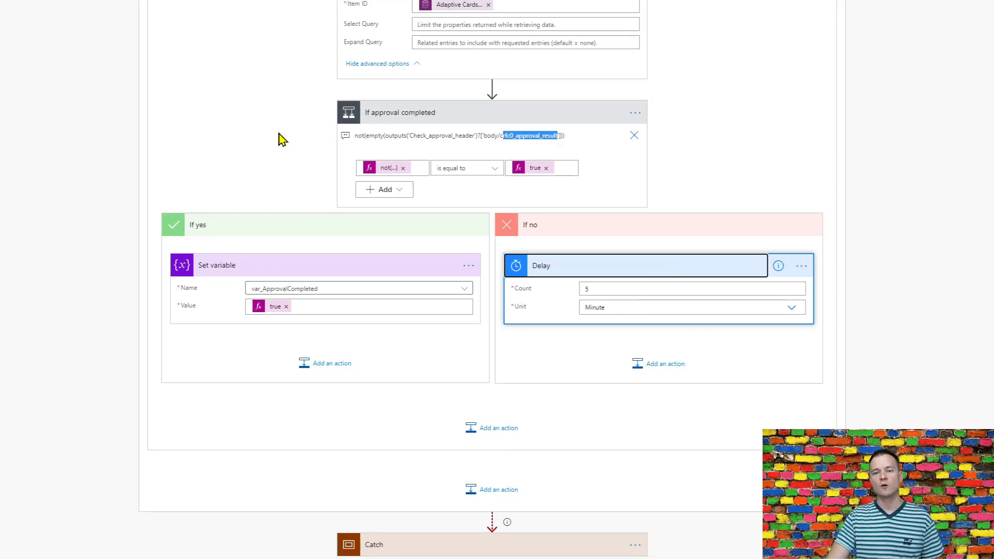
scroll(282, 139, "up", 6)
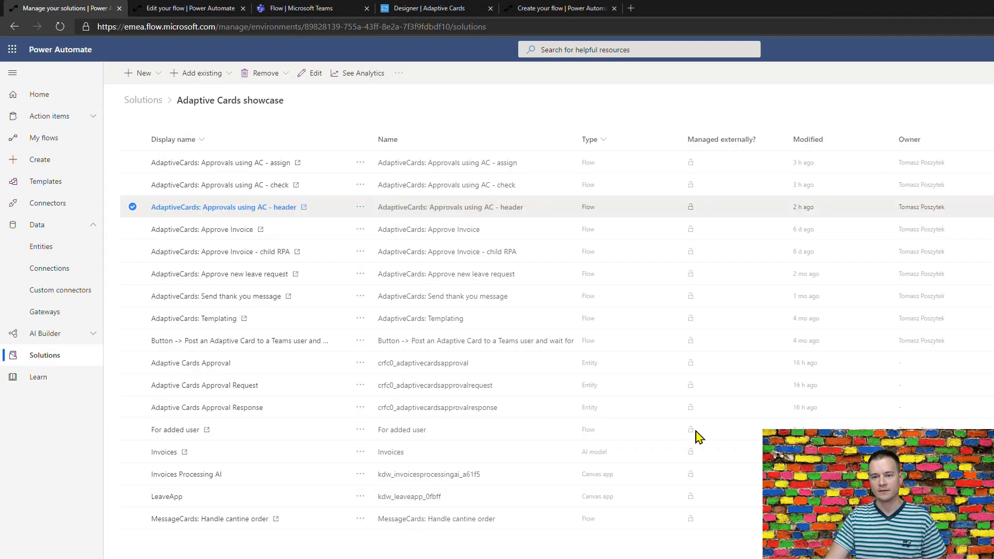
Open the 'AdaptiveCards: Approvals using AC - assign' flow for editing, after confirming the header's Trigger card assignment calls it.
left_click(360, 163)
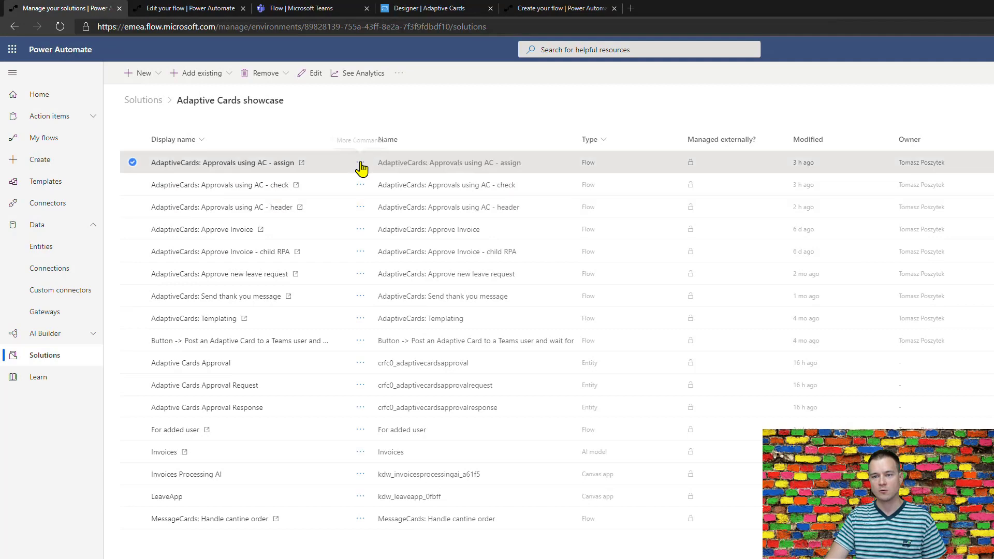
left_click(368, 199)
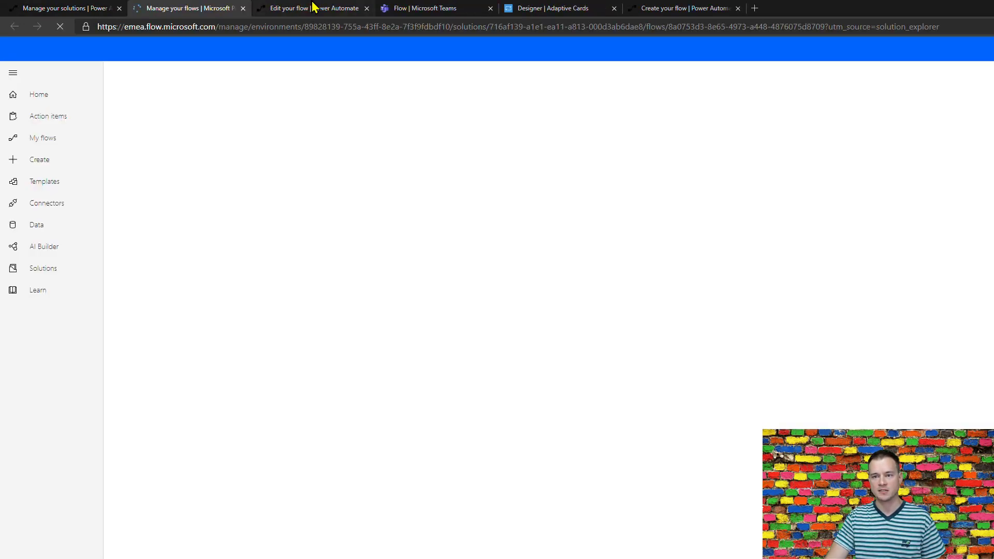
left_click(314, 7)
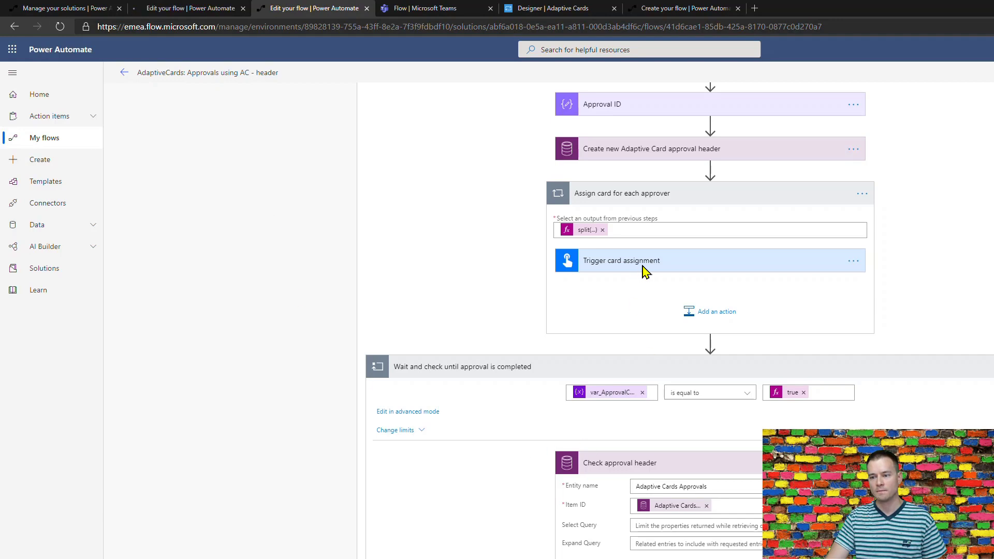
left_click(642, 266)
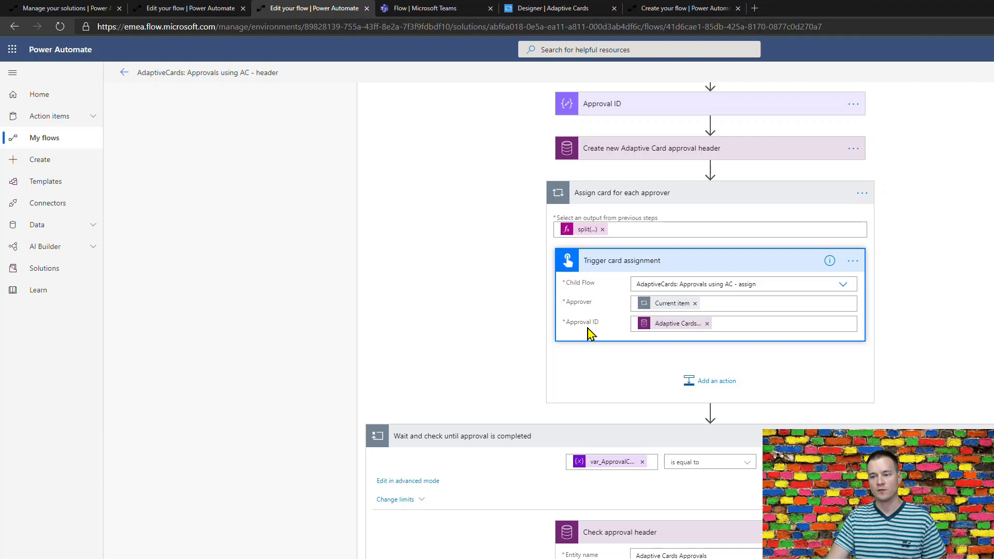
left_click(166, 9)
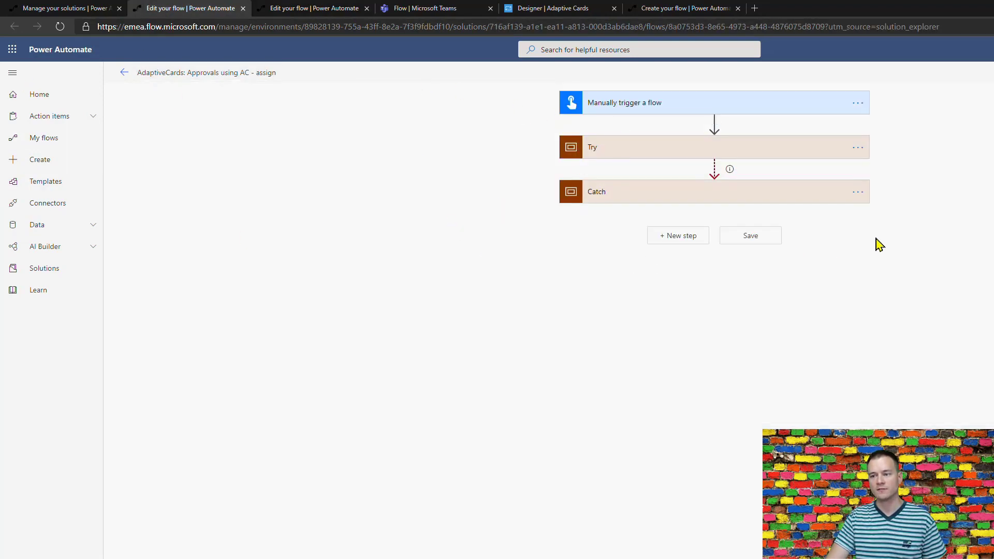
Review the assign flow's Create new Approval Request, Assign task via AC and Register response steps, then close the editor with Done.
left_click(778, 153)
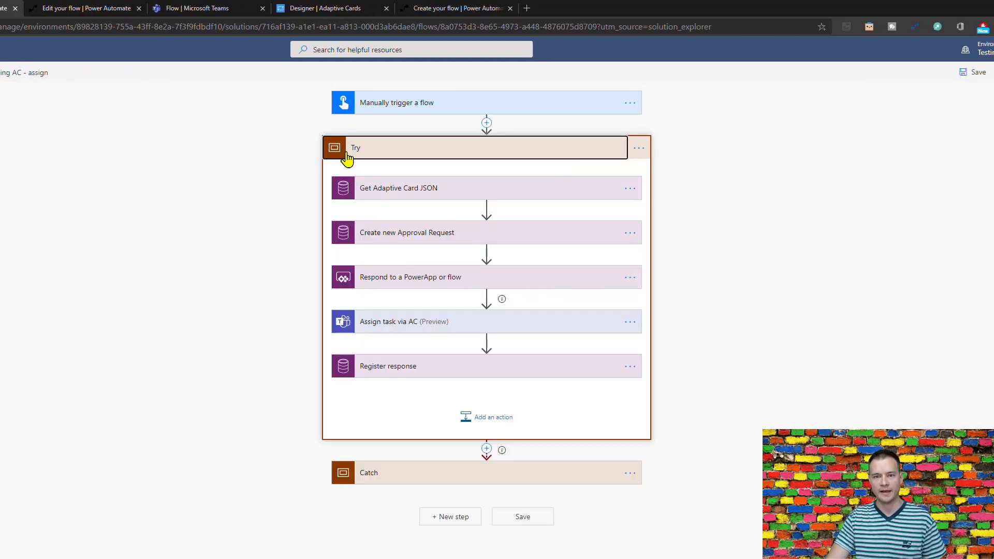
left_click(473, 240)
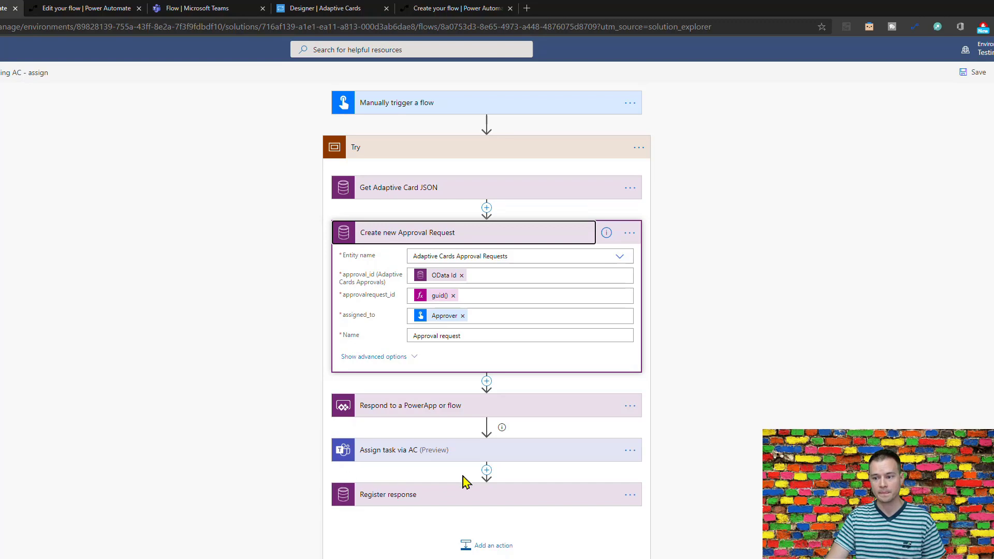
left_click(467, 454)
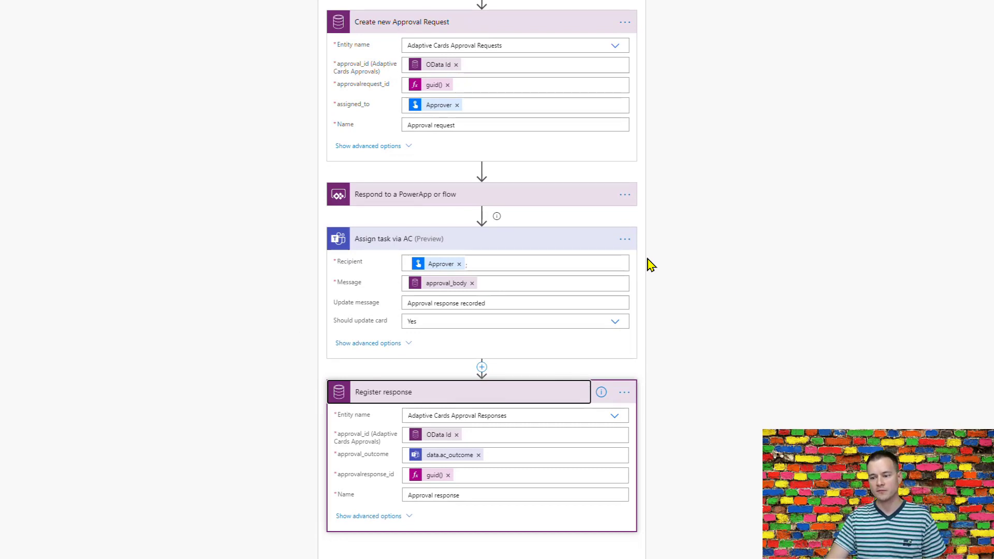
scroll(673, 274, "down", 3)
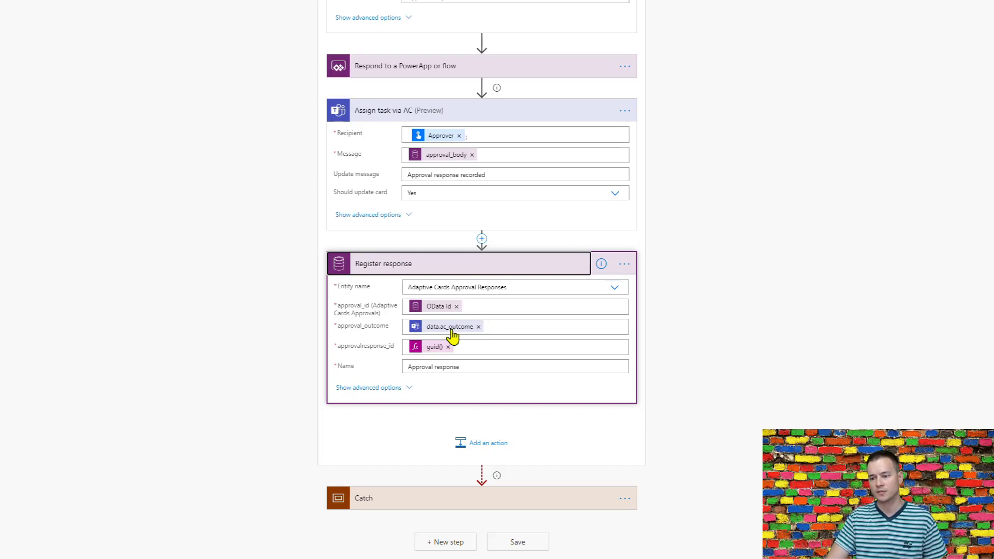
left_click(400, 392)
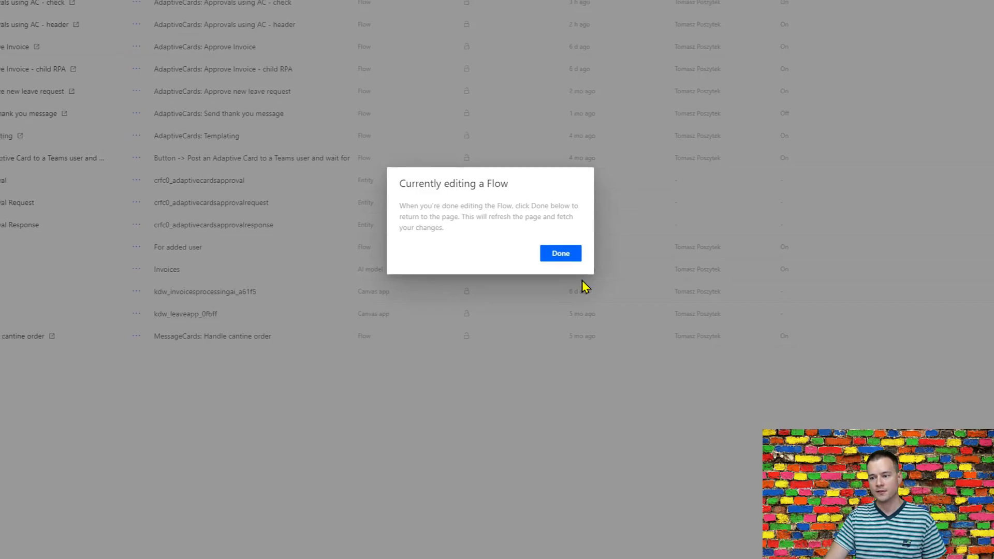
left_click(555, 249)
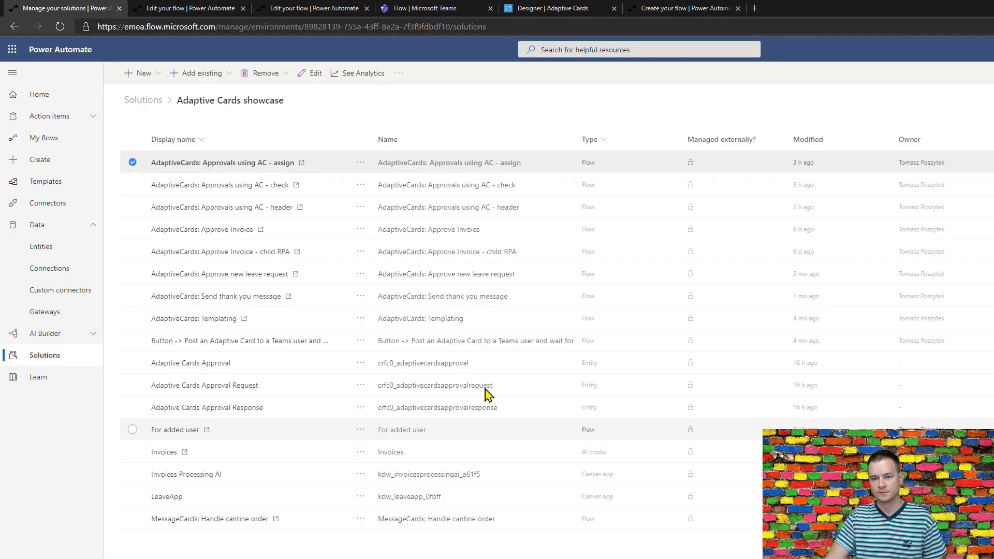
Open the 'Approvals using AC - check' flow and view its Adaptive Cards Approval Responses trigger.
left_click(359, 186)
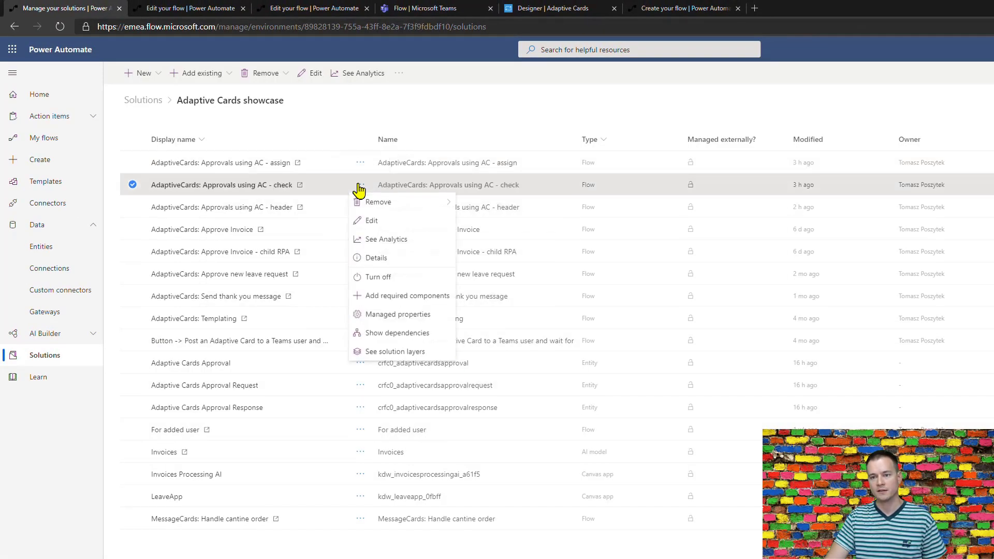
left_click(371, 226)
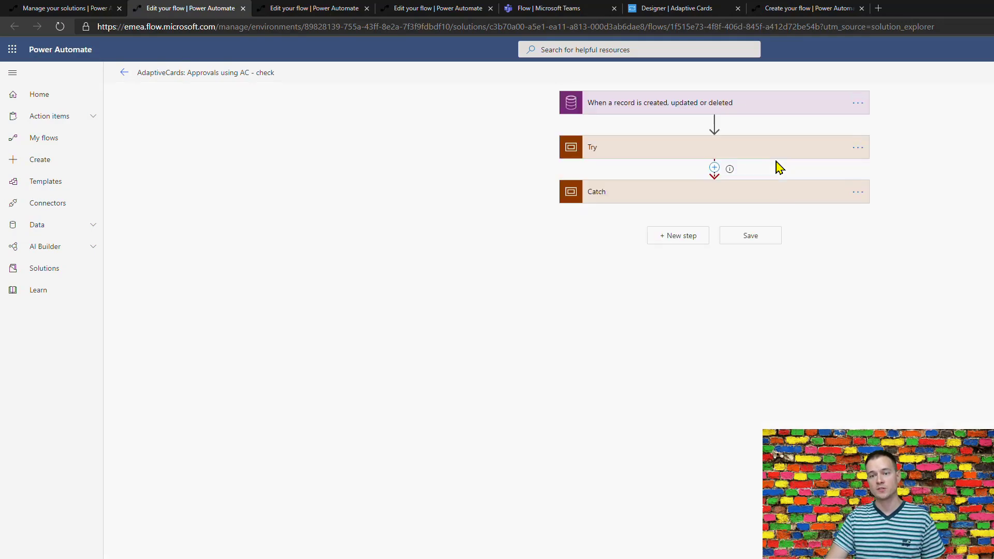
left_click(518, 109)
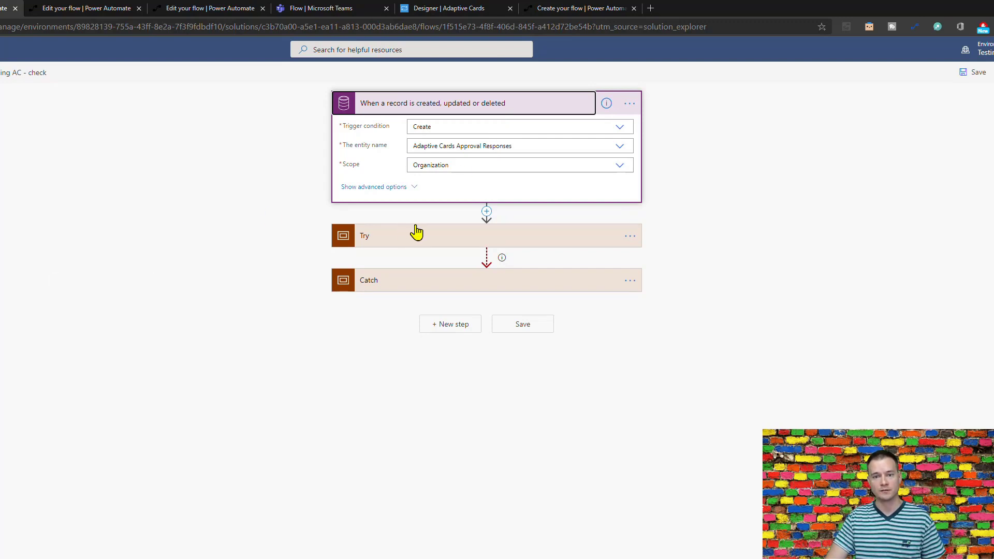
Expand the check flow's Try scope and Get all responses, including its approval id filter.
left_click(427, 239)
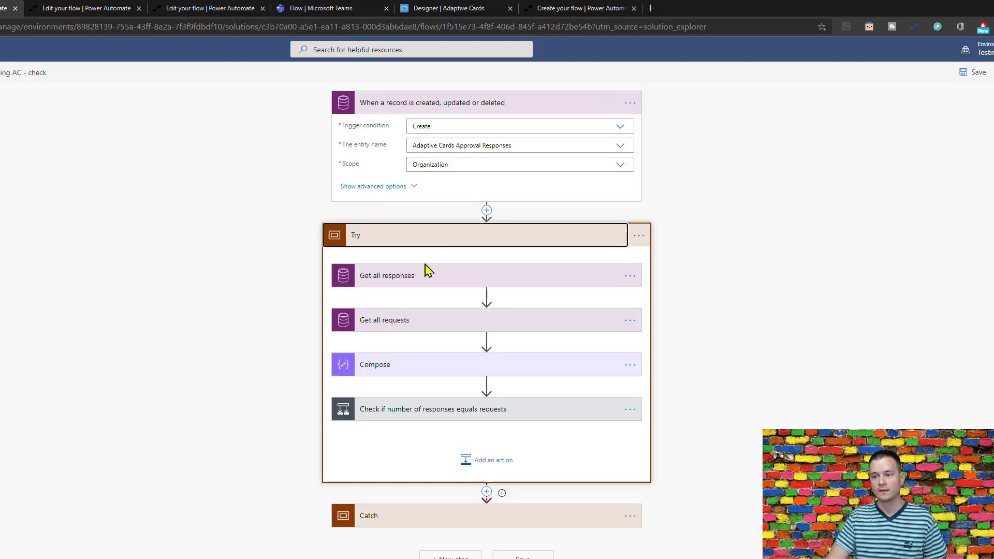
left_click(451, 284)
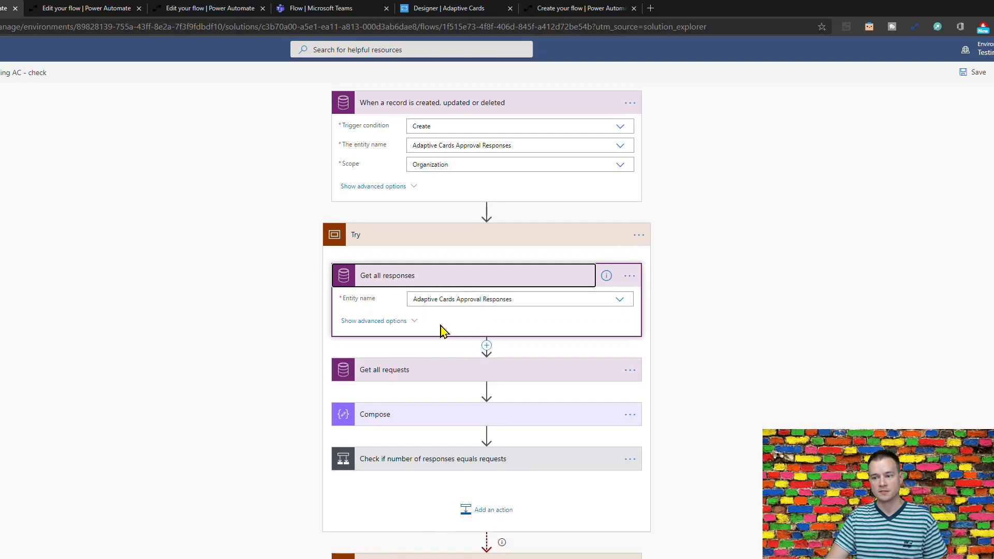
left_click(417, 332)
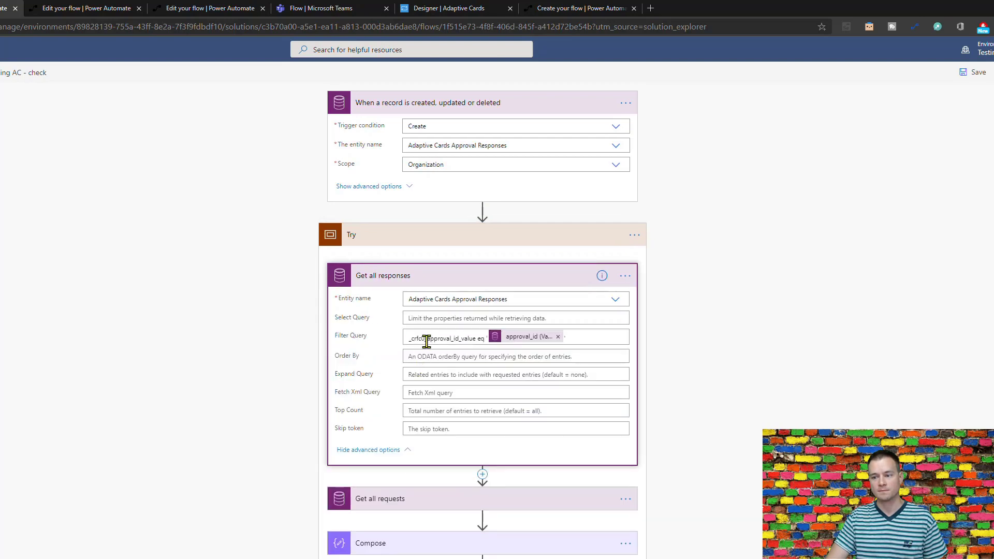
left_click_drag(425, 339, 453, 340)
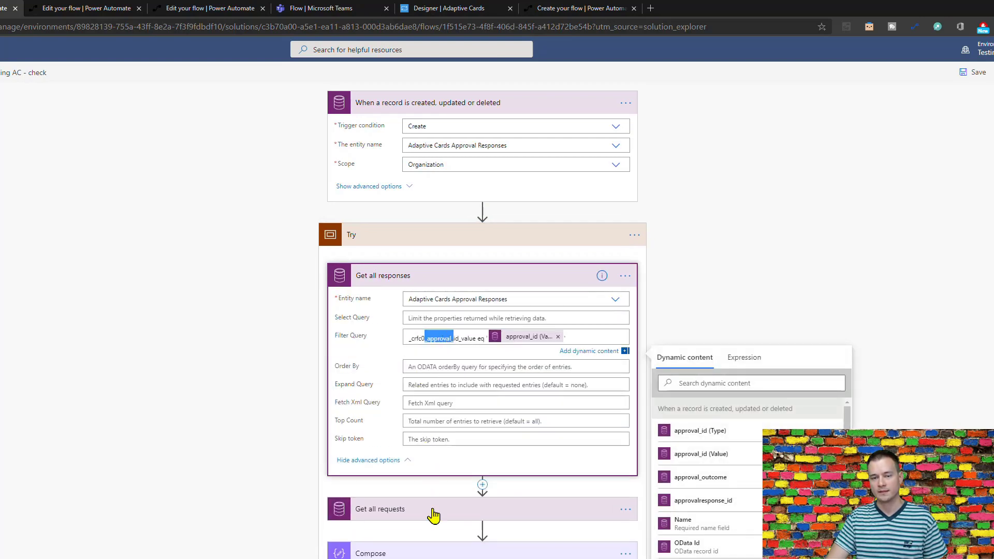
Show Get all requests' advanced options and the condition comparing response and request counts.
left_click(414, 510)
scroll(290, 455, "down", 1)
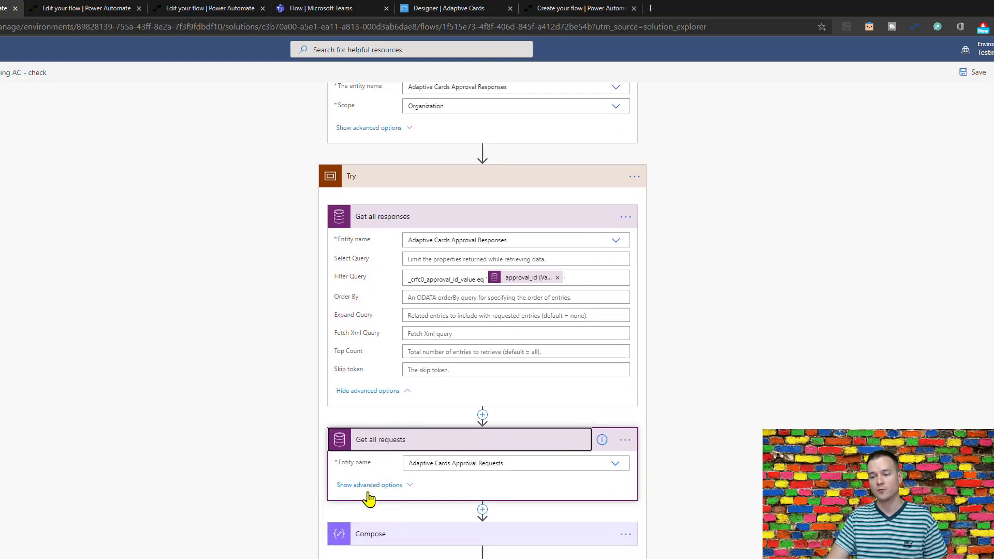
left_click(343, 484)
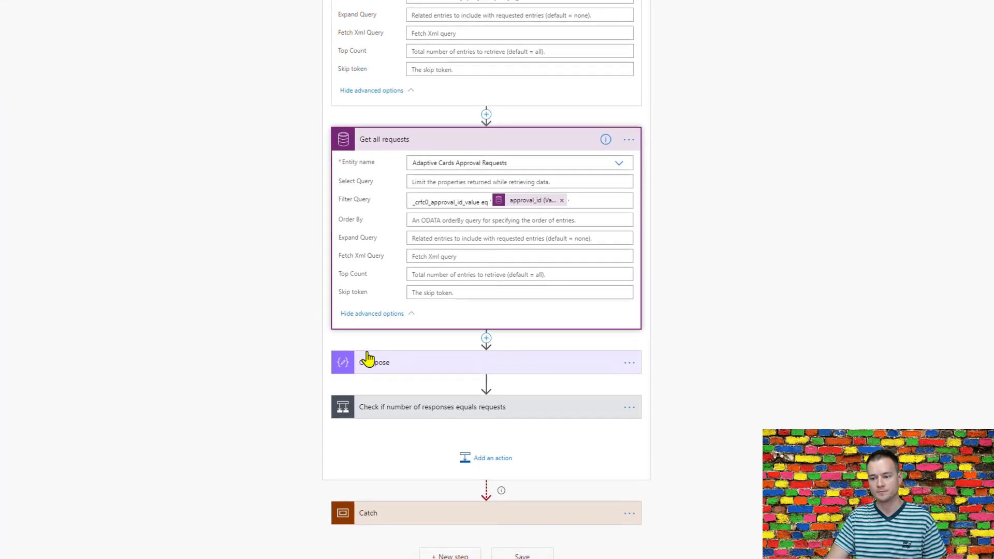
left_click(417, 392)
scroll(98, 384, "down", 5)
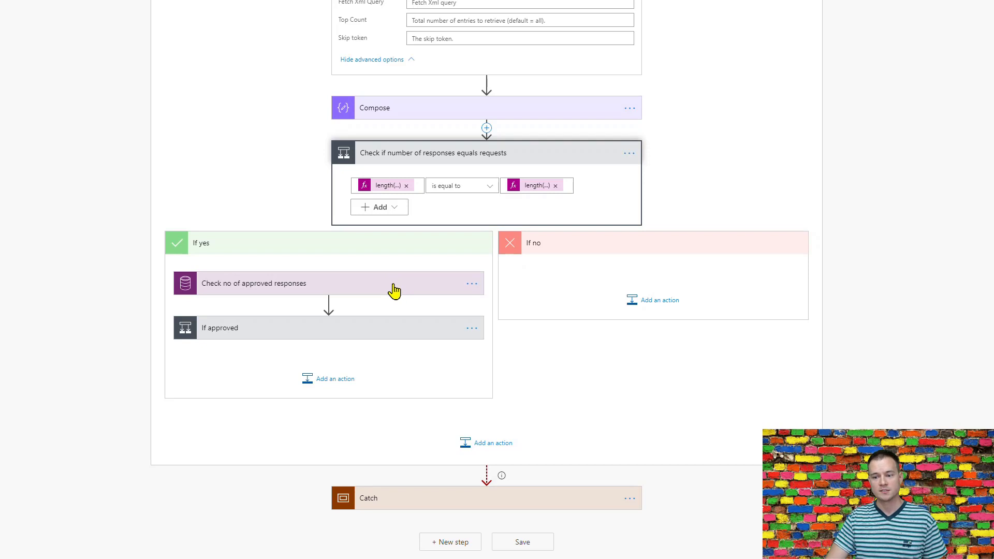
Show the Check no of approved responses 'Approve' filter query and expand the If approved condition.
left_click(267, 295)
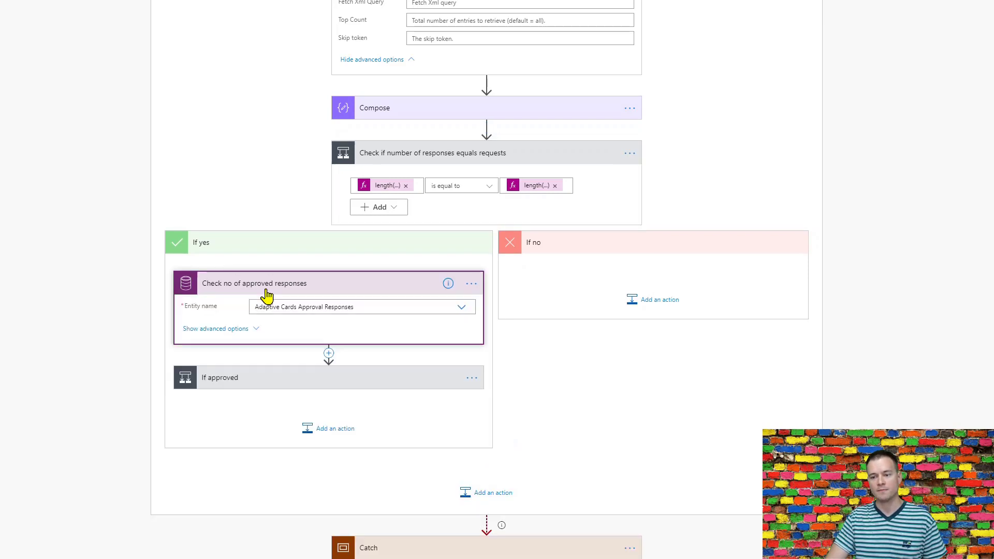
left_click(243, 332)
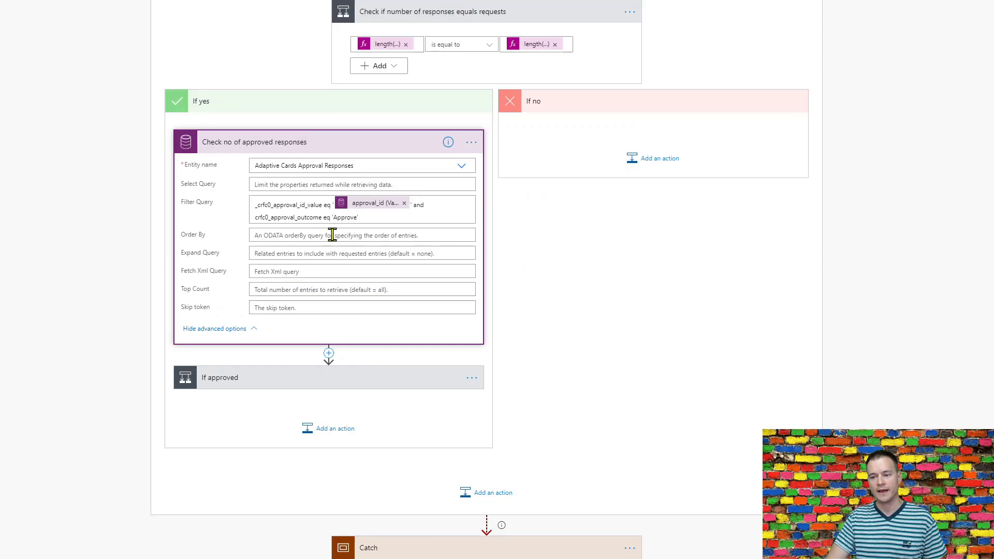
left_click_drag(360, 218, 330, 216)
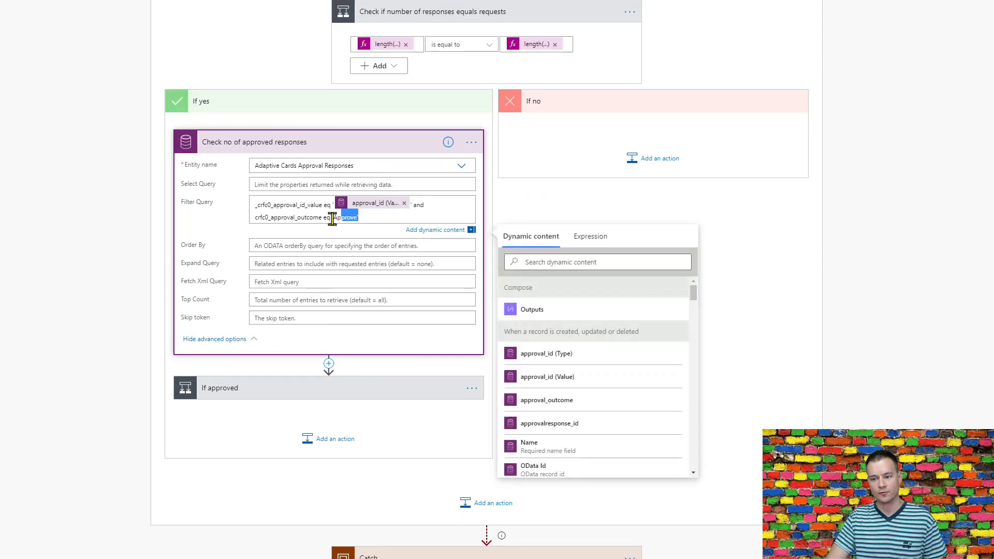
left_click(287, 396)
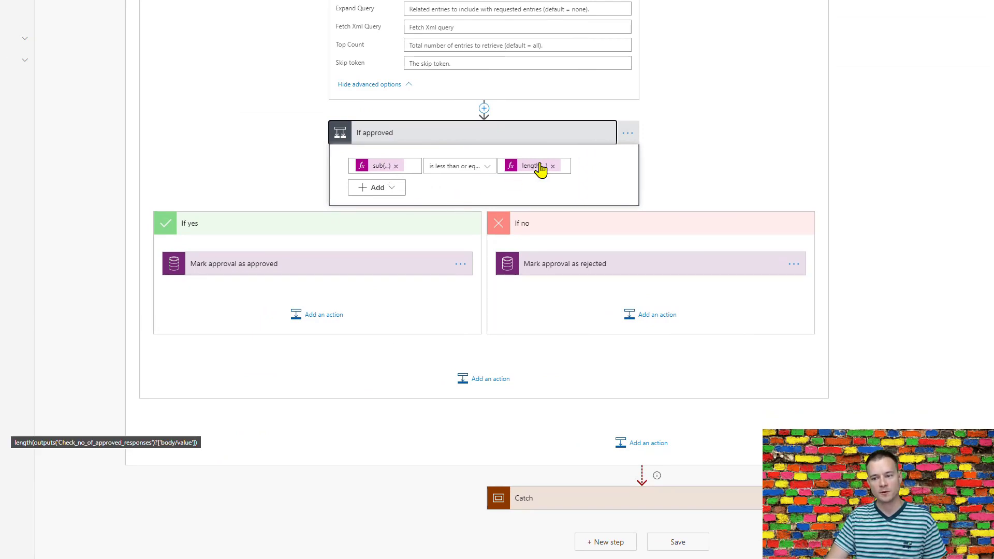
Set the If approved operator to 'is less than or equal to' and expand Mark approval as approved.
left_click(481, 173)
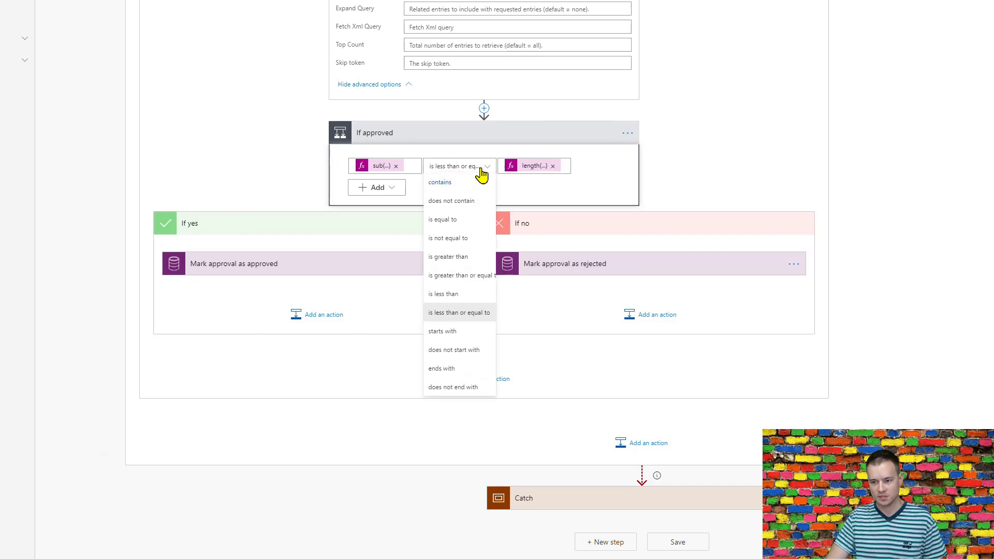
left_click(472, 295)
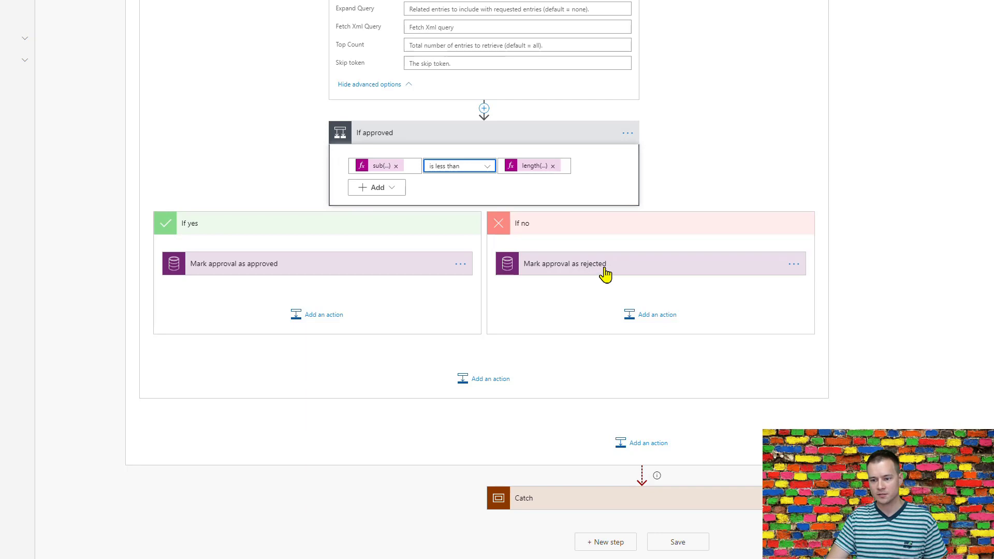
left_click_drag(604, 274, 610, 252)
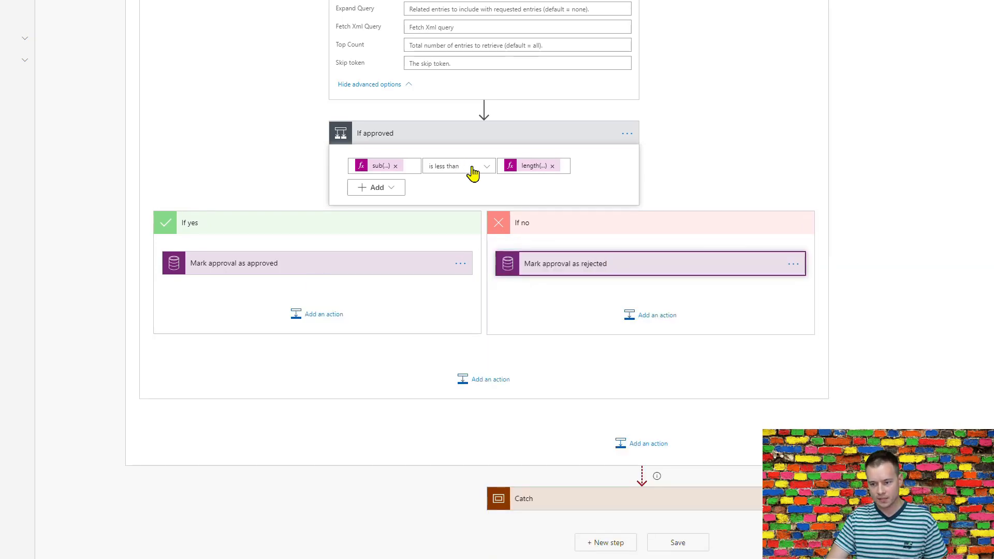
left_click(473, 173)
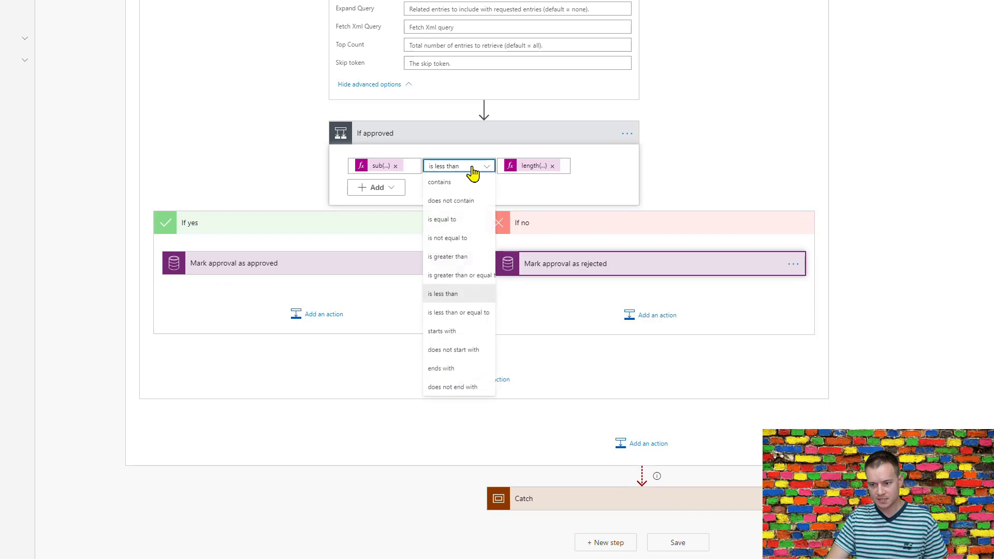
left_click(483, 314)
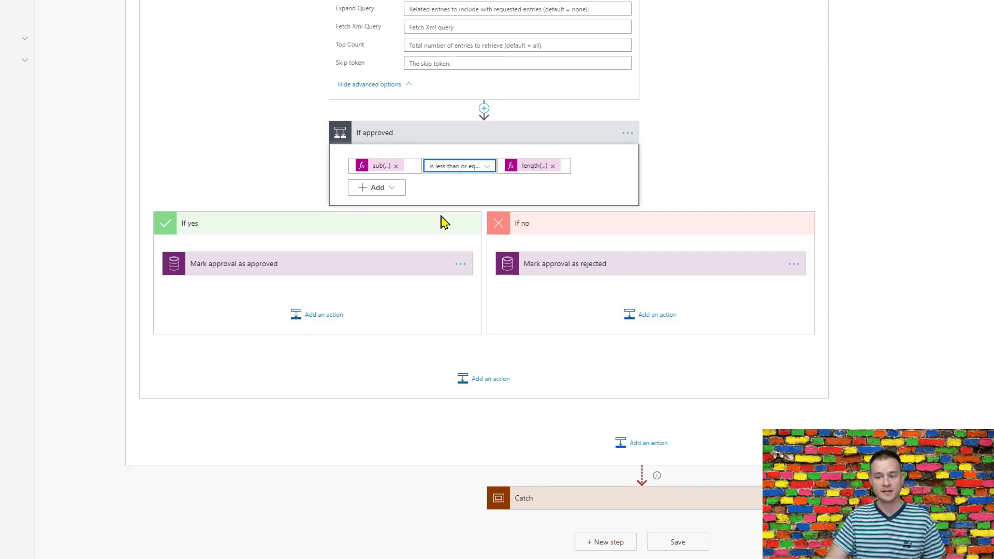
left_click(317, 272)
scroll(216, 226, "down", 2)
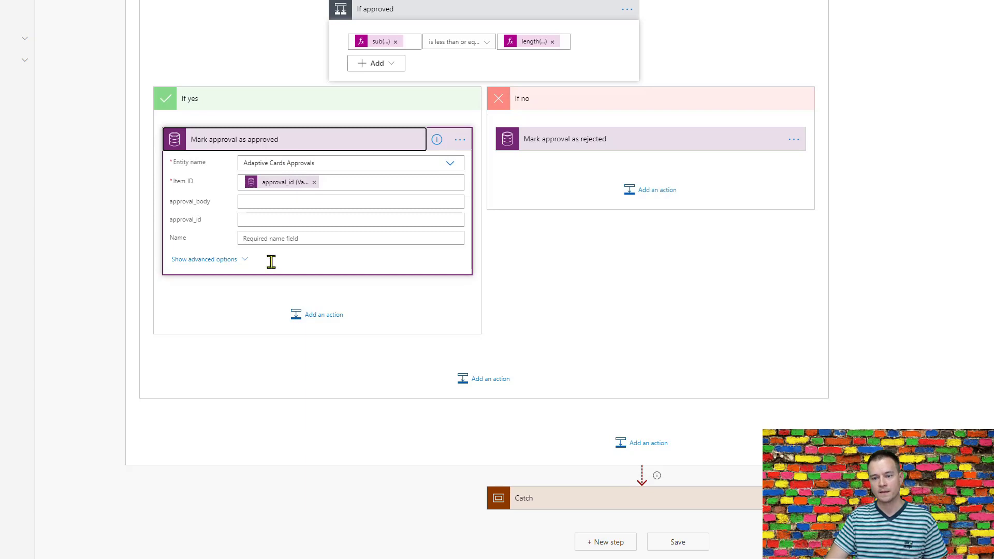
Review both Mark approval steps: approval_result Approved/Rejected and completed_on utcNow().
left_click(216, 260)
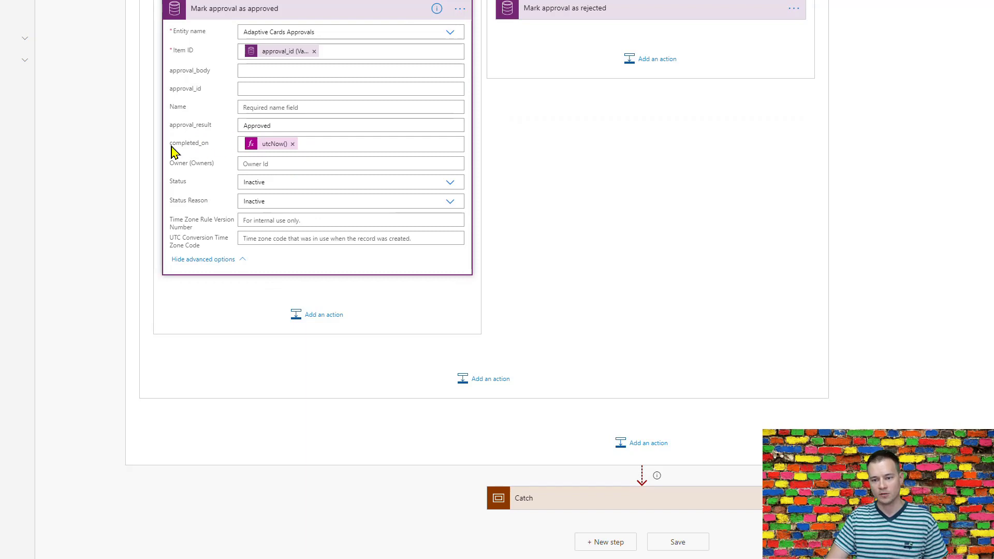
left_click_drag(171, 146, 207, 148)
left_click(206, 155)
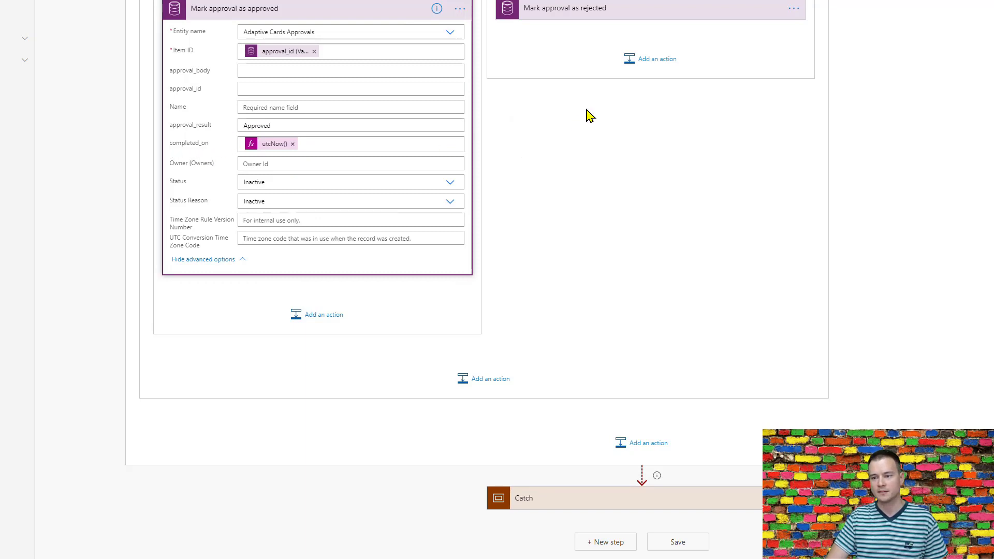
left_click(614, 10)
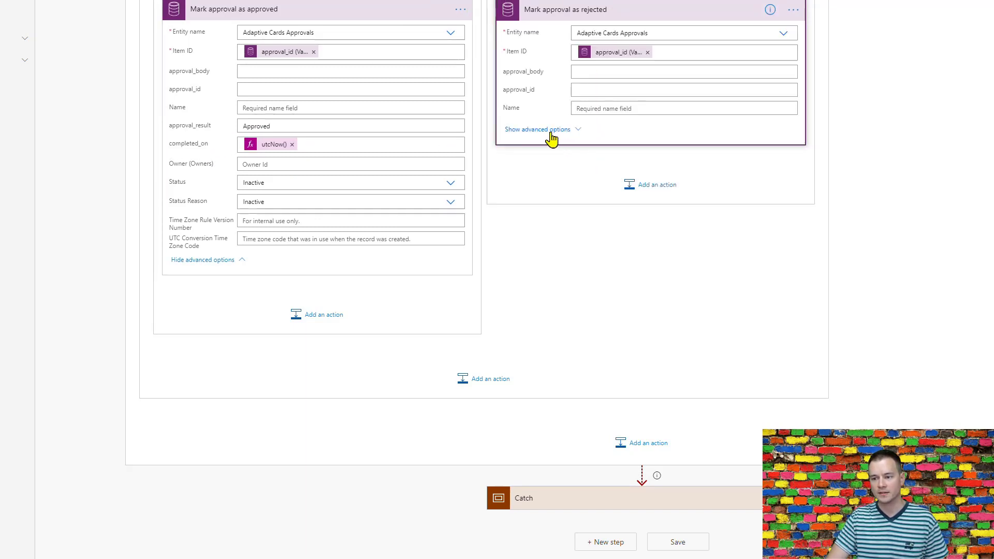
left_click(554, 136)
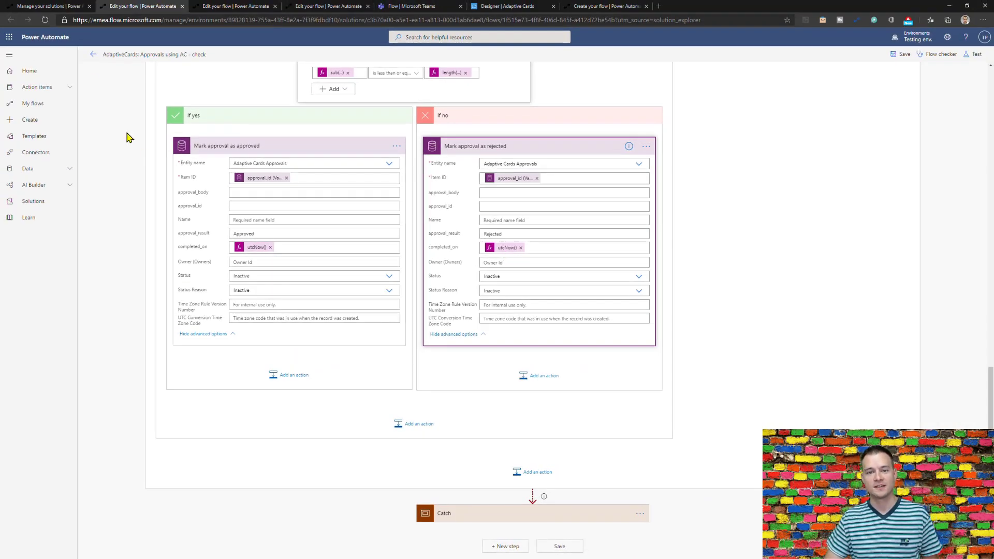
left_click(324, 6)
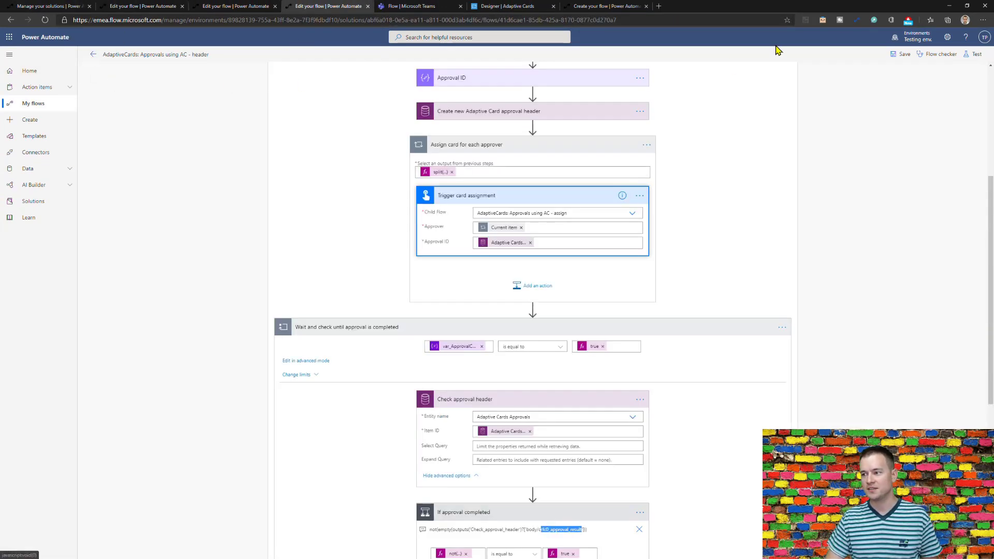
Save the header flow and start a manual test run with 'I'll perform the trigger action'.
left_click(901, 59)
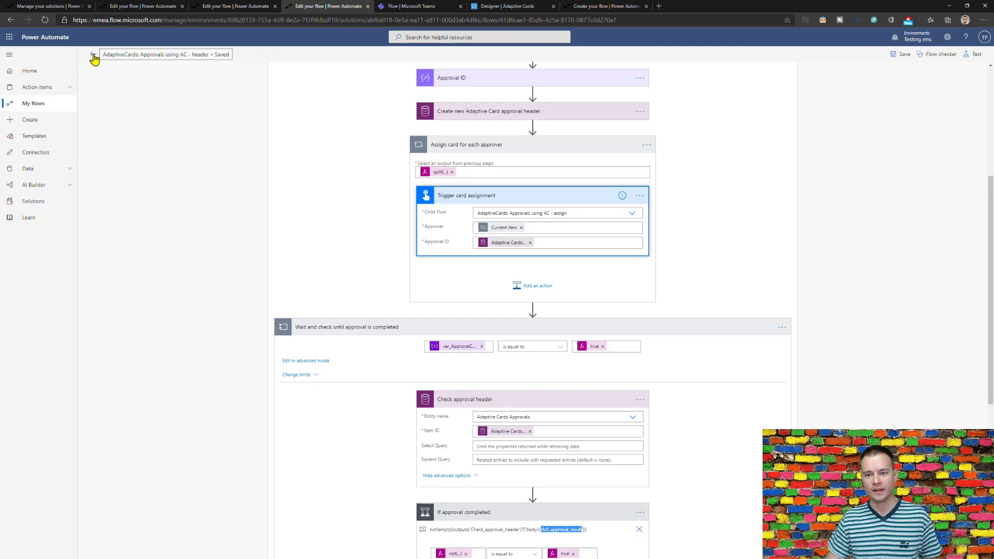
left_click(972, 55)
left_click(871, 73)
left_click(894, 108)
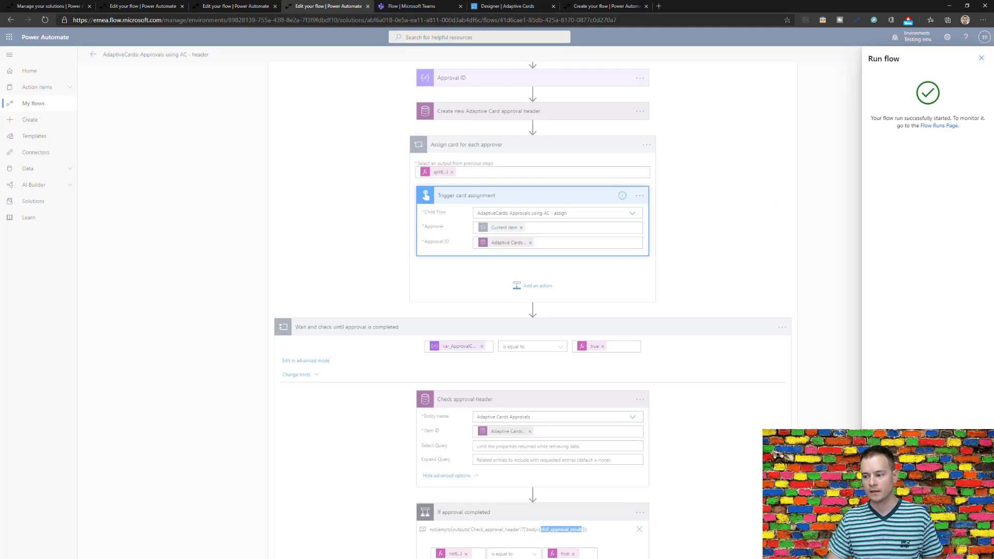
left_click(806, 337)
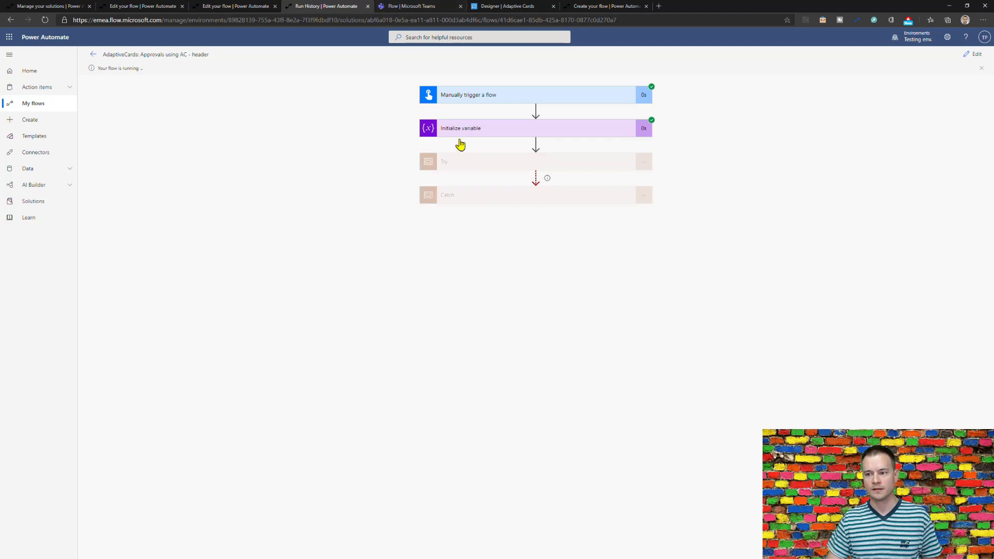
left_click(426, 7)
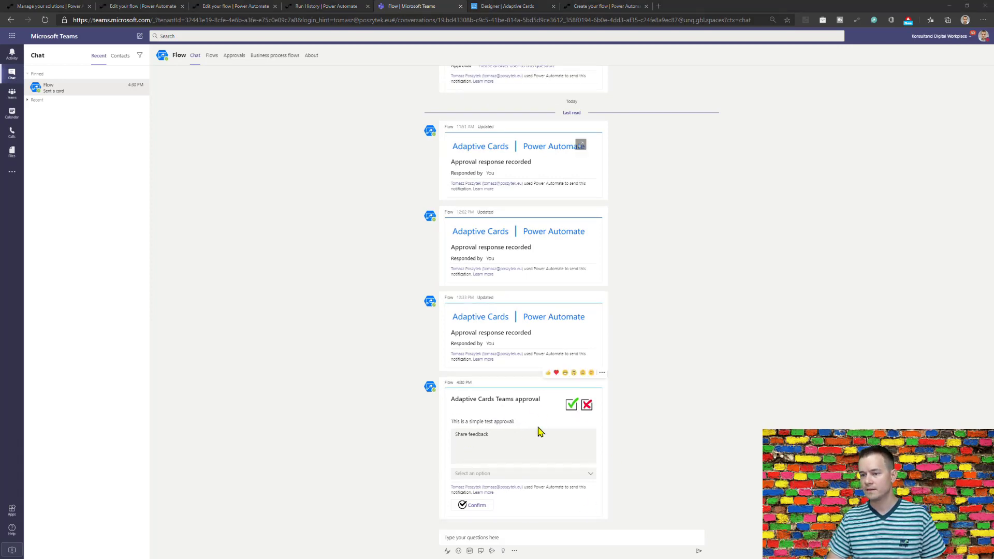
Approve the 'Adaptive Cards Teams approval' card with the feedback 'All fine, working!'.
key("alt+Tab")
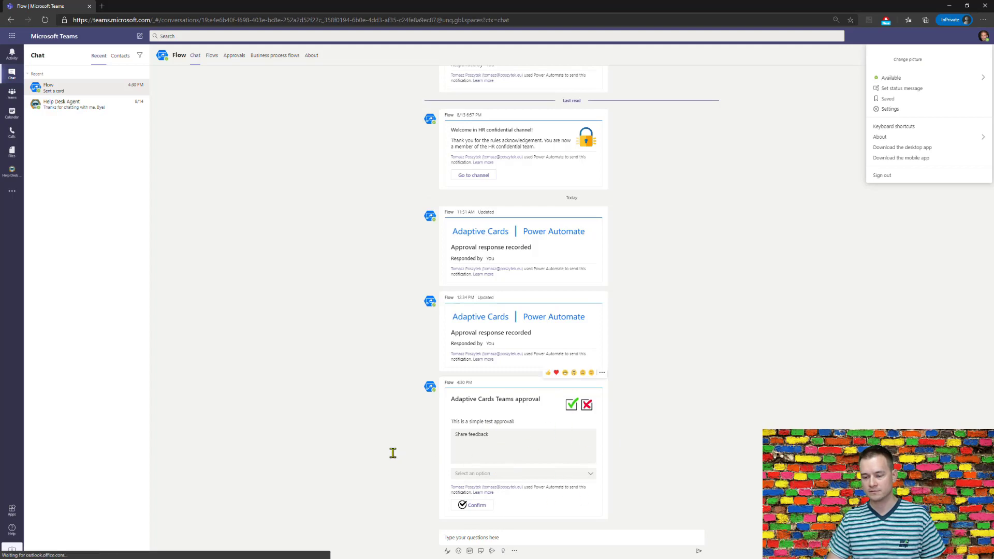
left_click(364, 445)
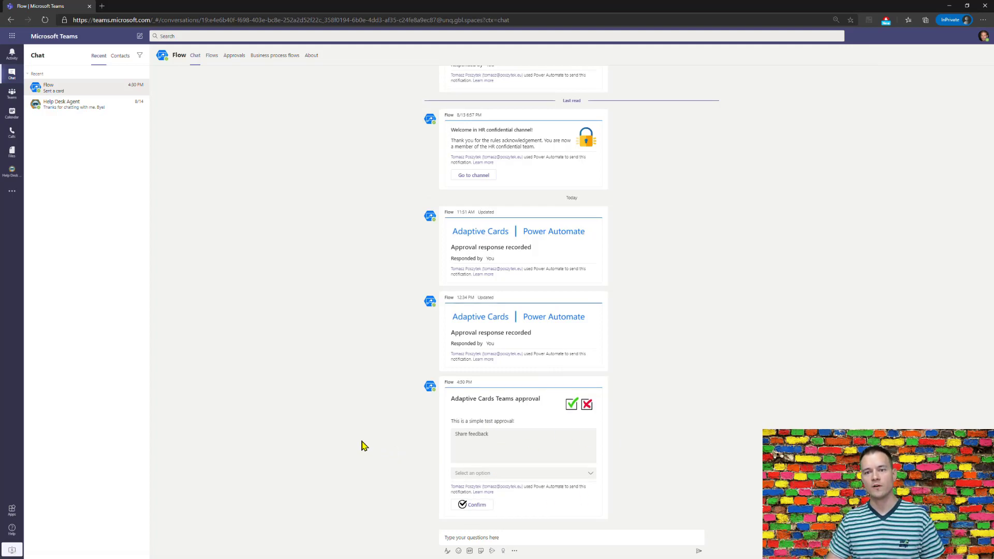
left_click(495, 441)
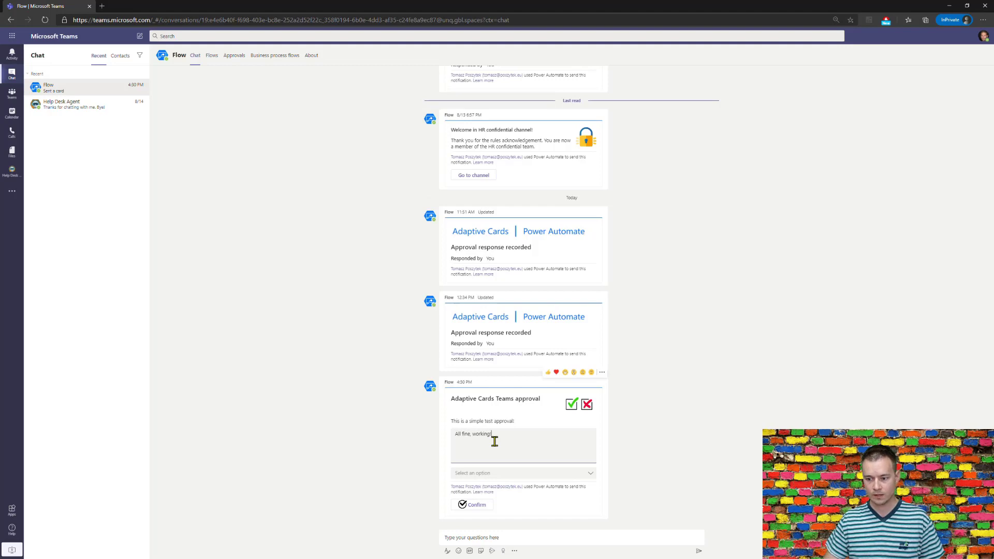
left_click(530, 474)
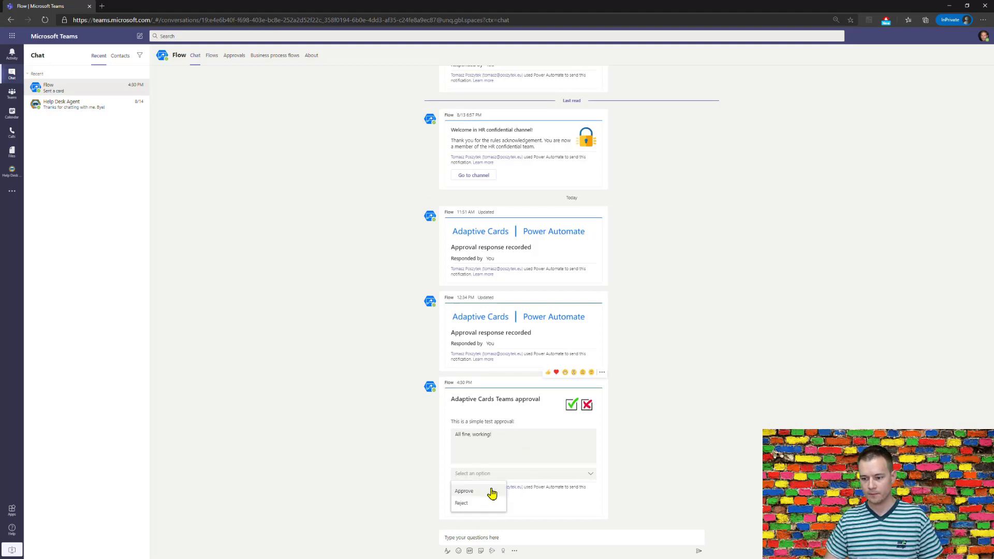
left_click(492, 489)
left_click(477, 505)
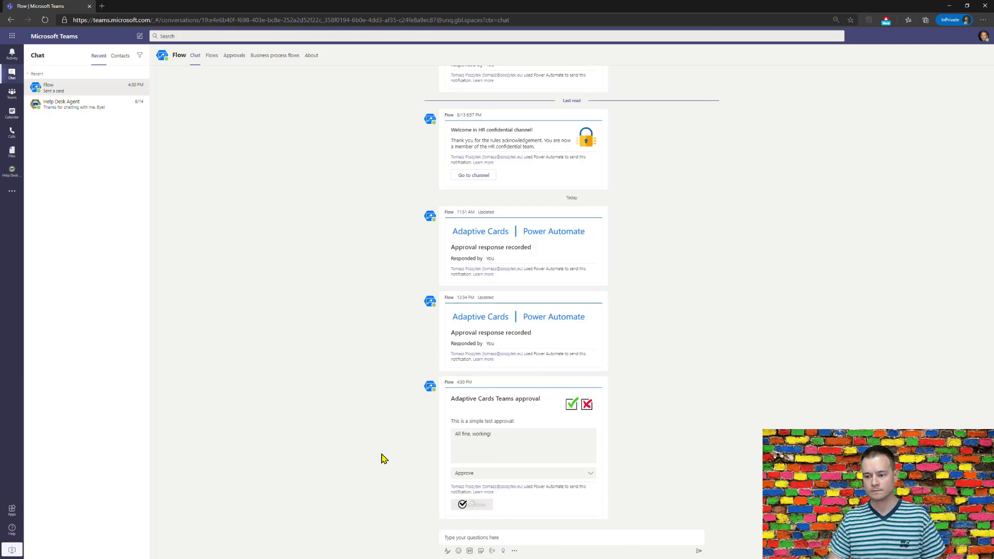
key("alt+Tab")
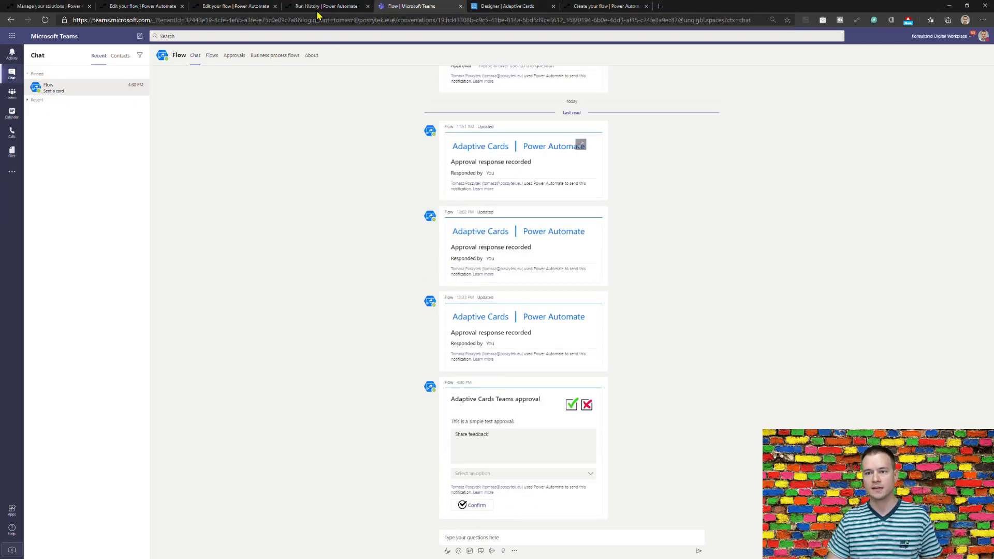
Open the assign flow's 04:30 PM run and inspect the approver value the trigger received.
left_click(221, 7)
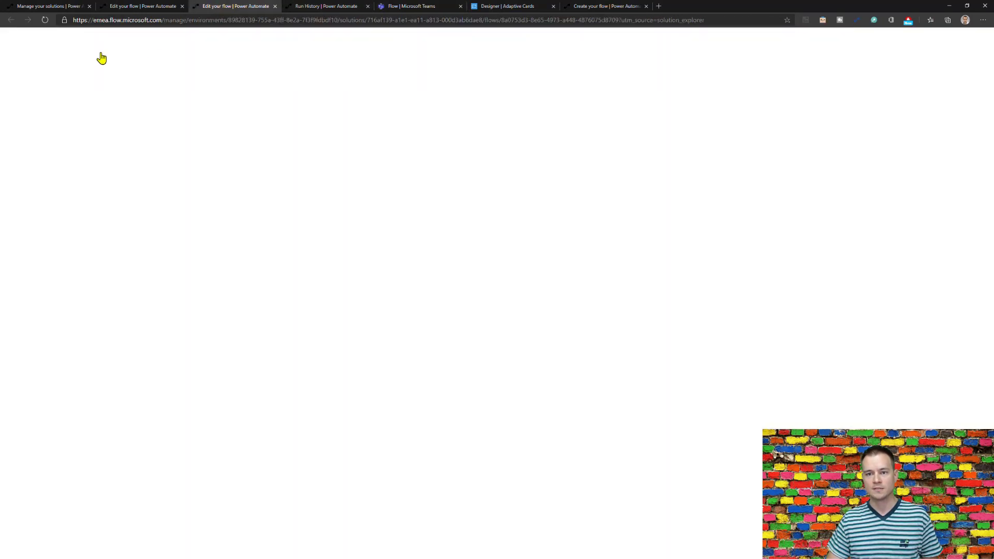
left_click(95, 58)
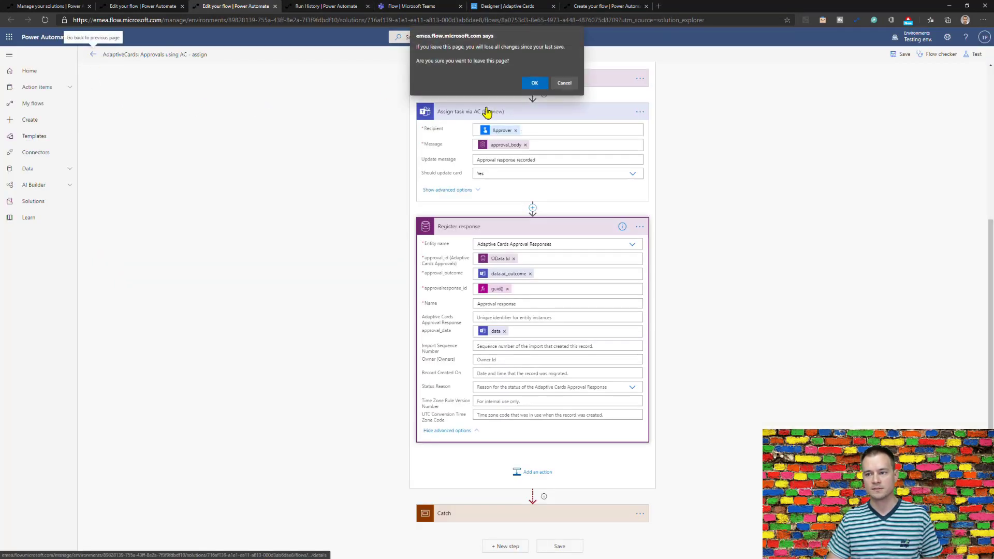
left_click(534, 81)
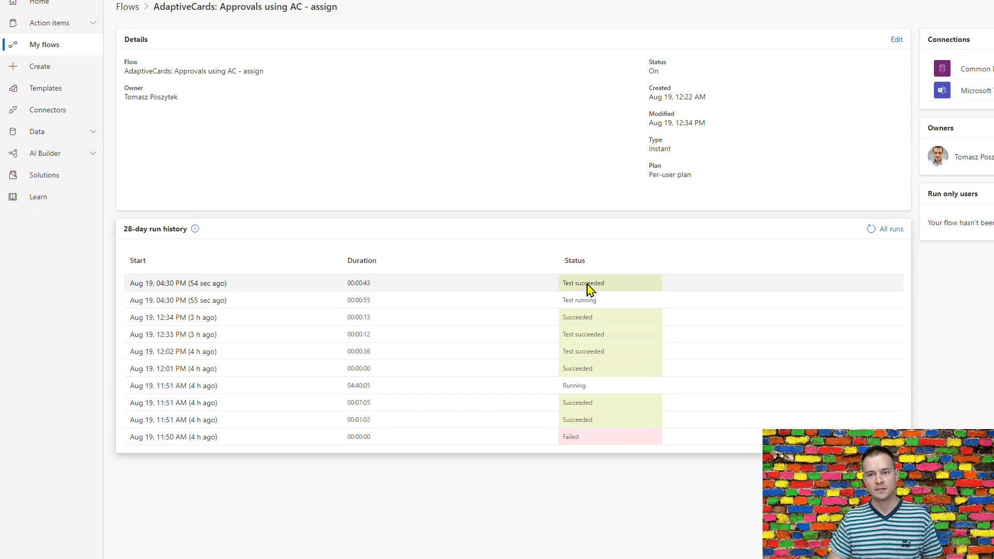
left_click(208, 305)
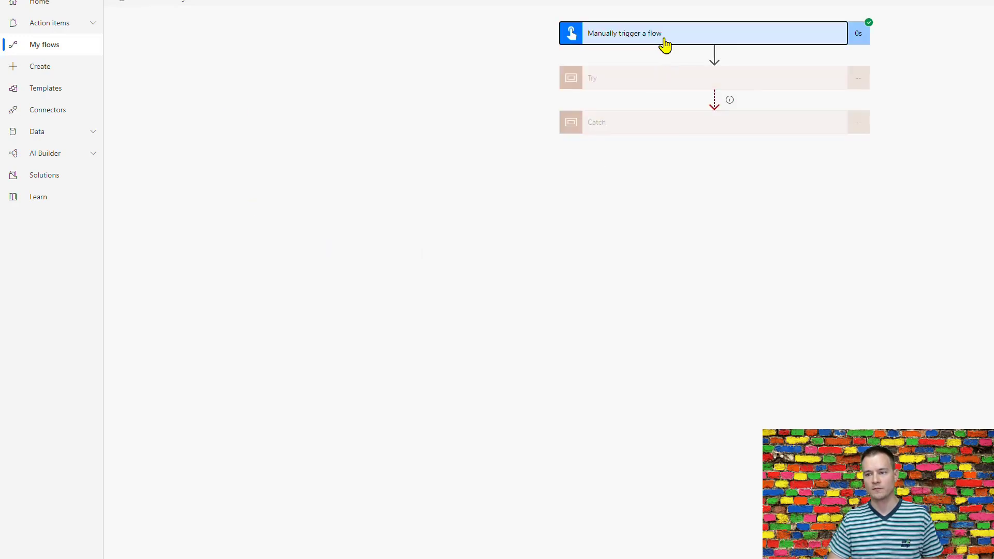
left_click(663, 41)
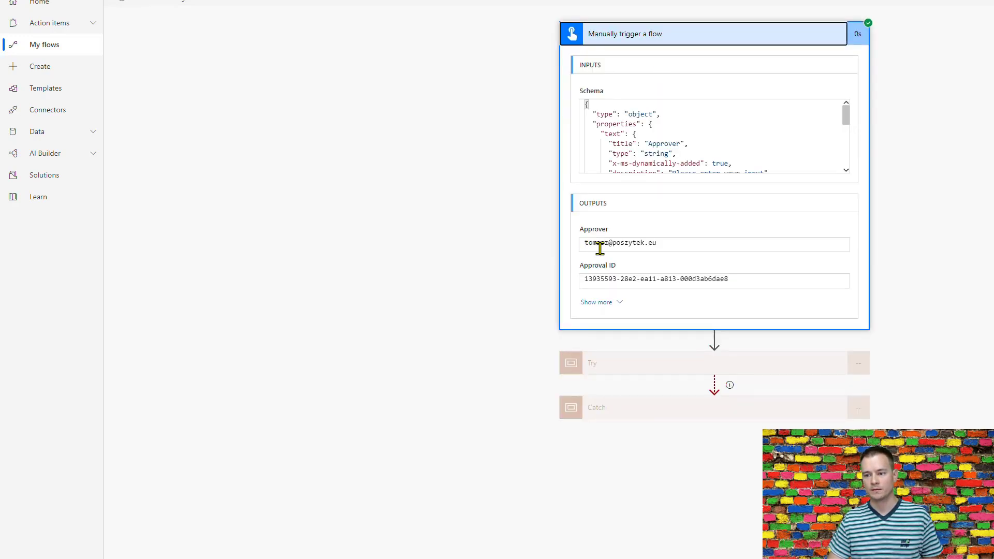
left_click_drag(664, 243, 581, 243)
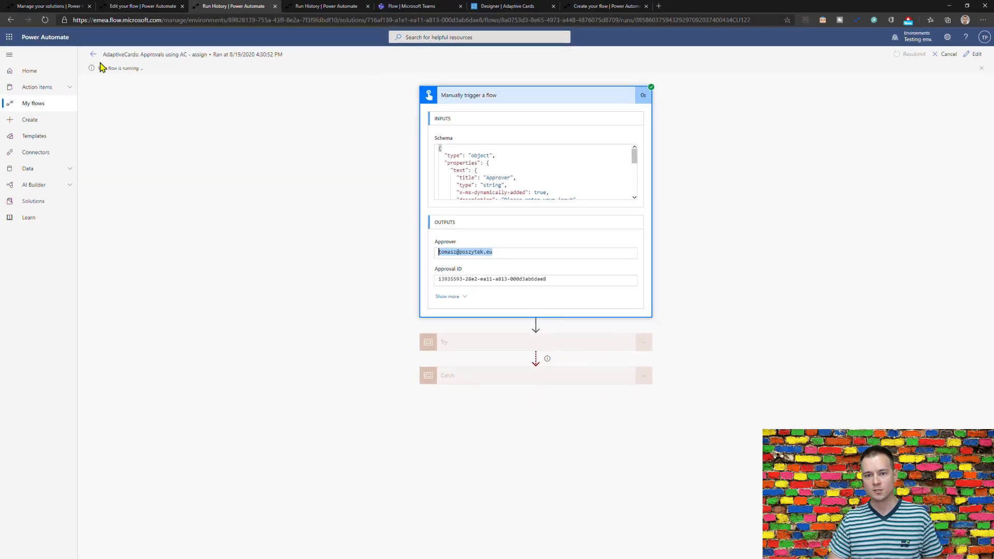
Bring up the check flow's details page, showing its 04:31 PM run succeeded.
left_click(93, 56)
key("ctrl+shift+Tab")
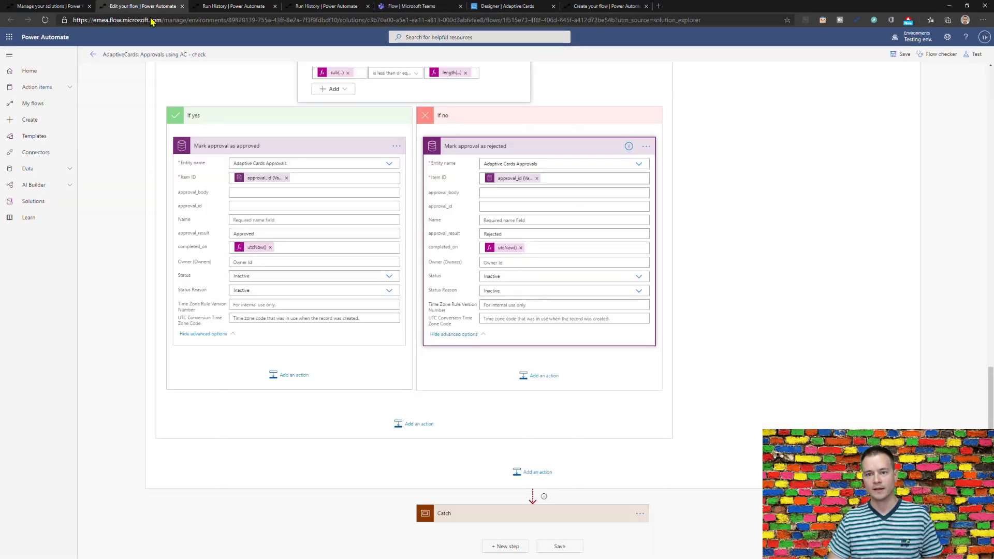
left_click(94, 55)
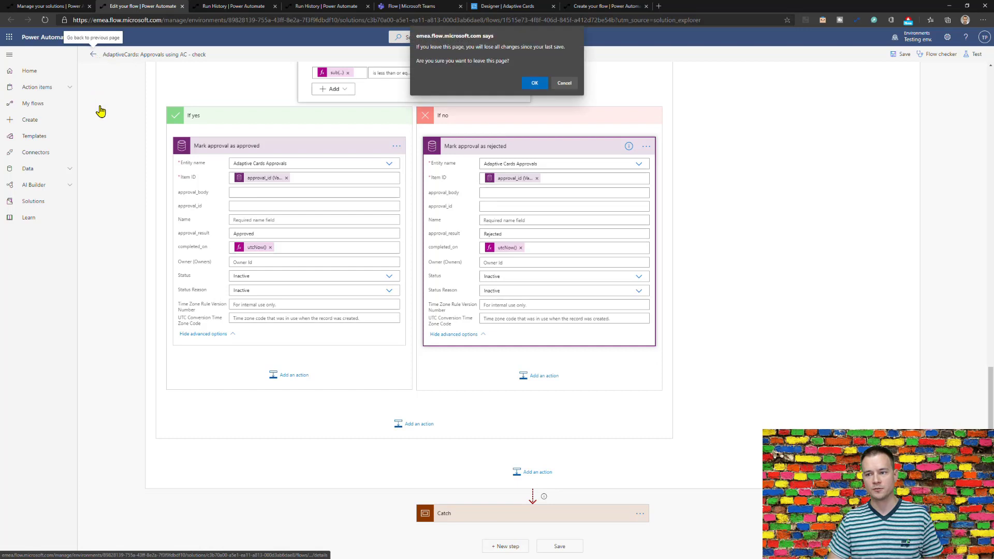
left_click(534, 86)
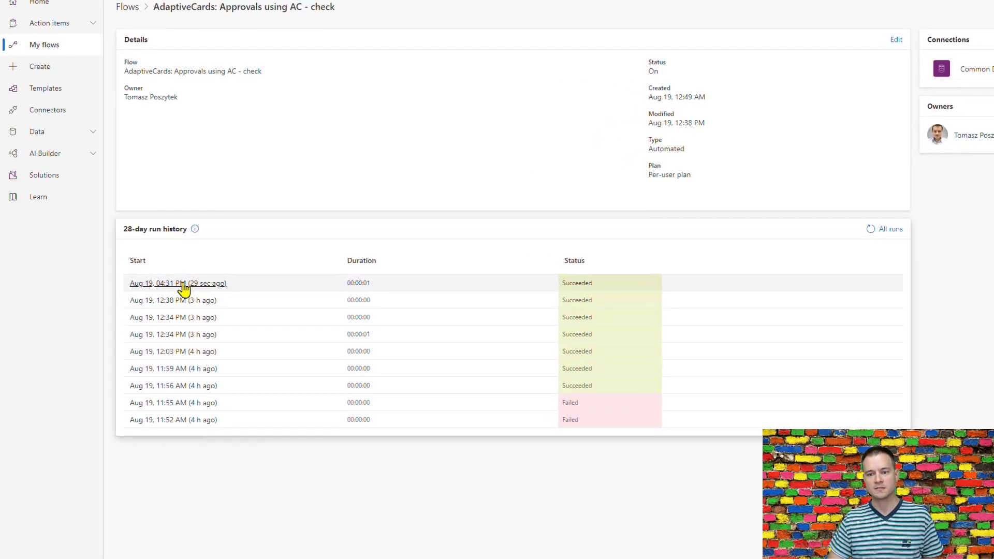
Open the check flow's latest run and expand the trigger, Try scope and response-count check.
left_click(183, 284)
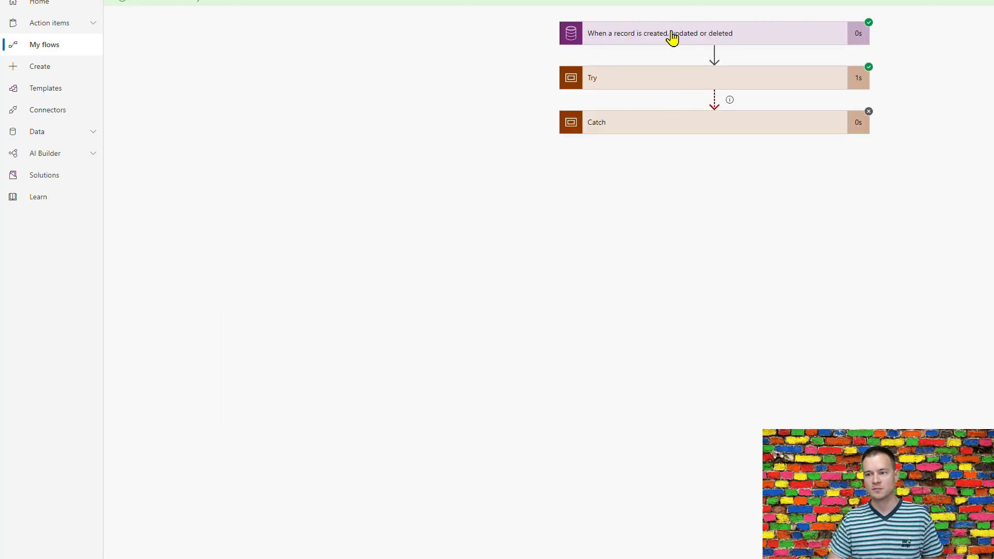
left_click(670, 36)
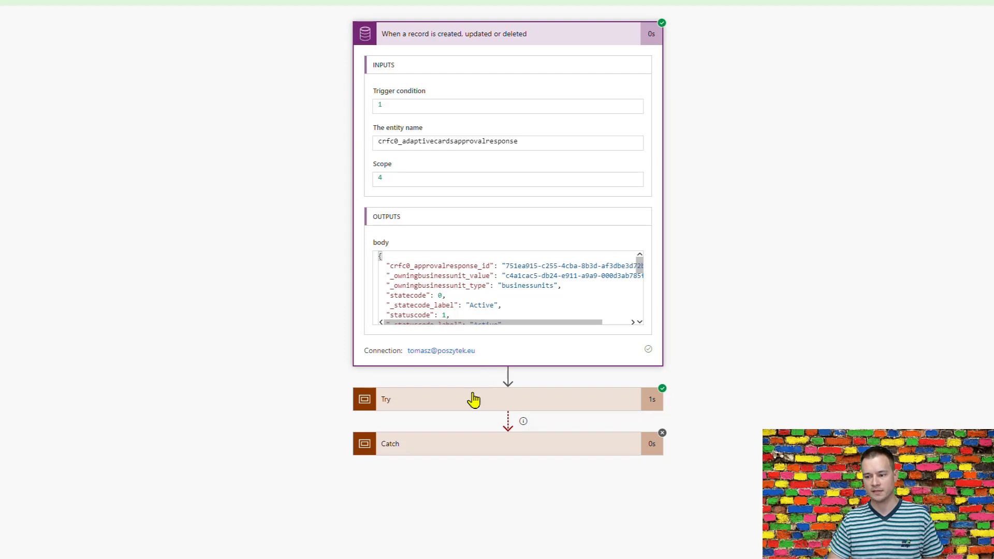
left_click(454, 404)
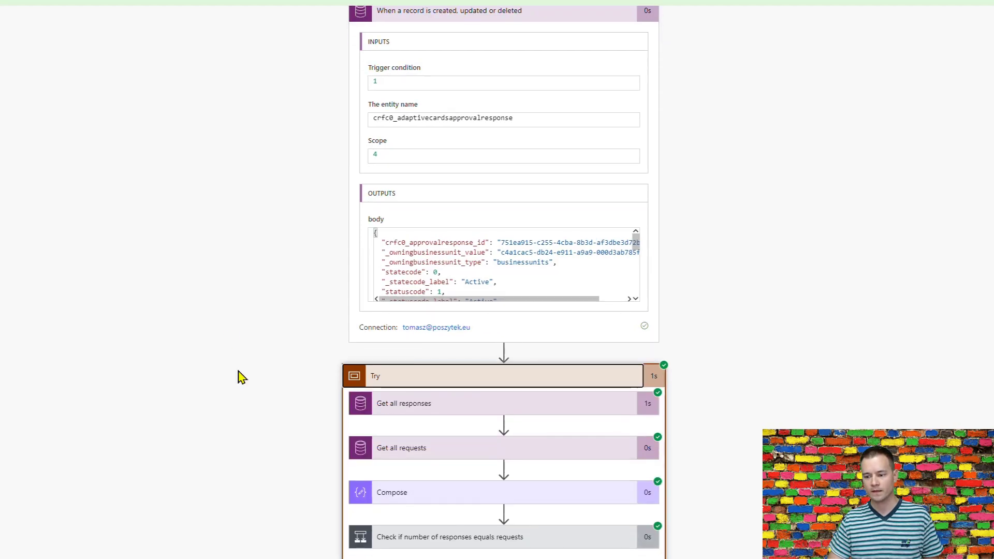
left_click(506, 506)
scroll(752, 333, "down", 4)
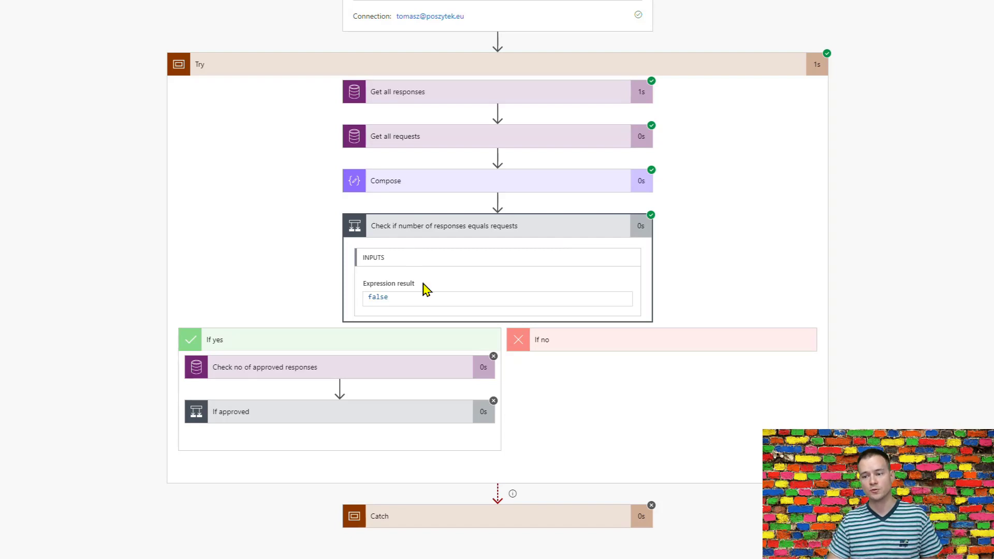
Expand the Compose step and inspect its values 1 and 2.
left_click(436, 187)
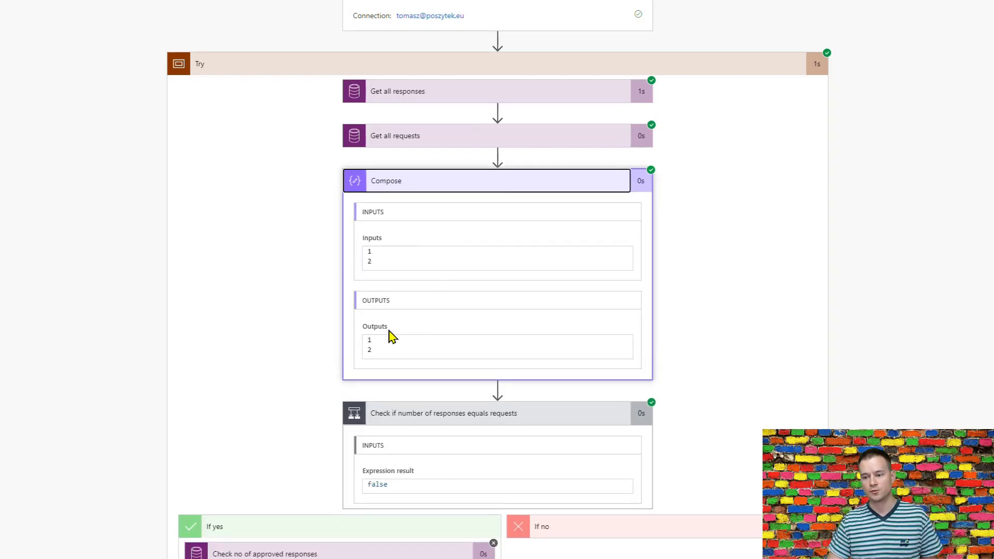
left_click(369, 262)
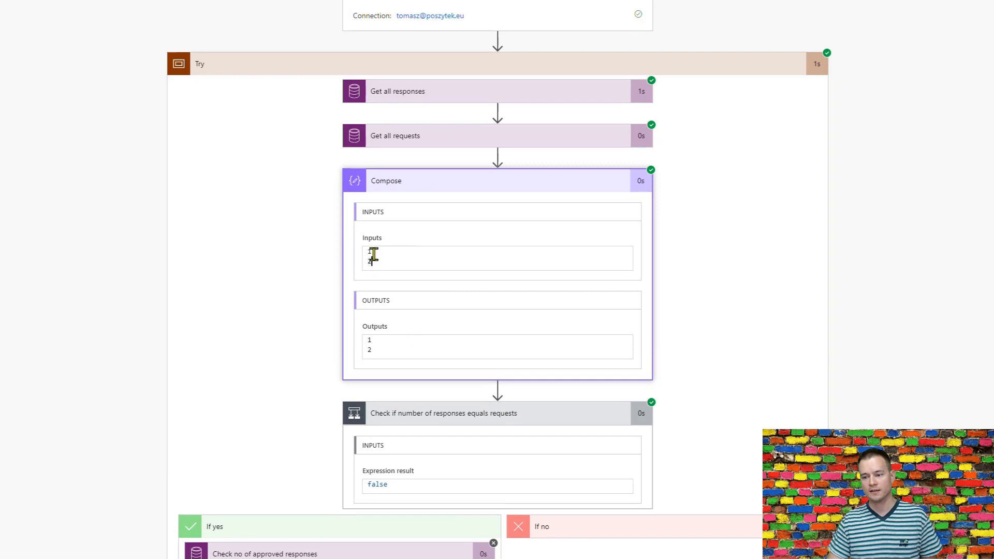
left_click_drag(370, 254, 362, 253)
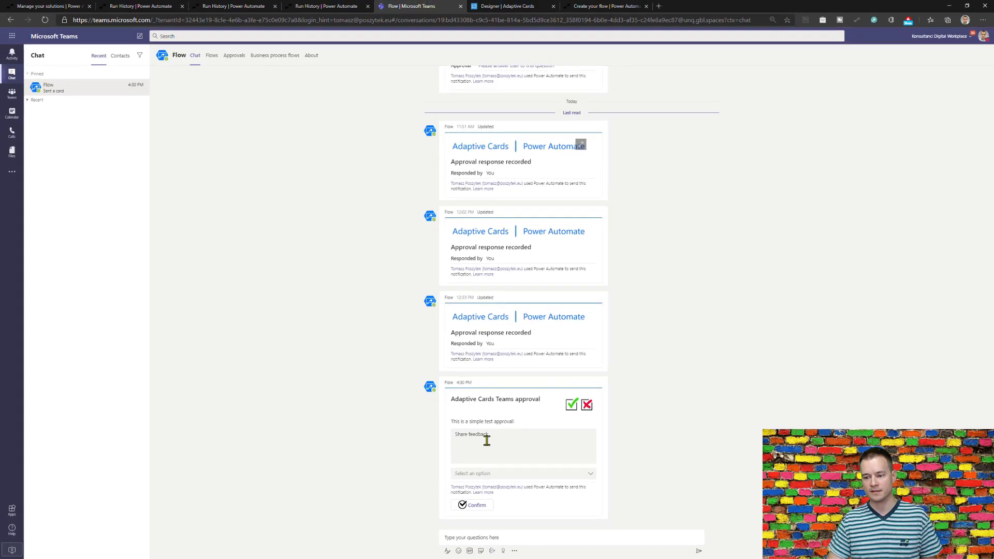
Comment 'I think all is working' on the Teams approval card and choose Approve.
left_click(486, 440)
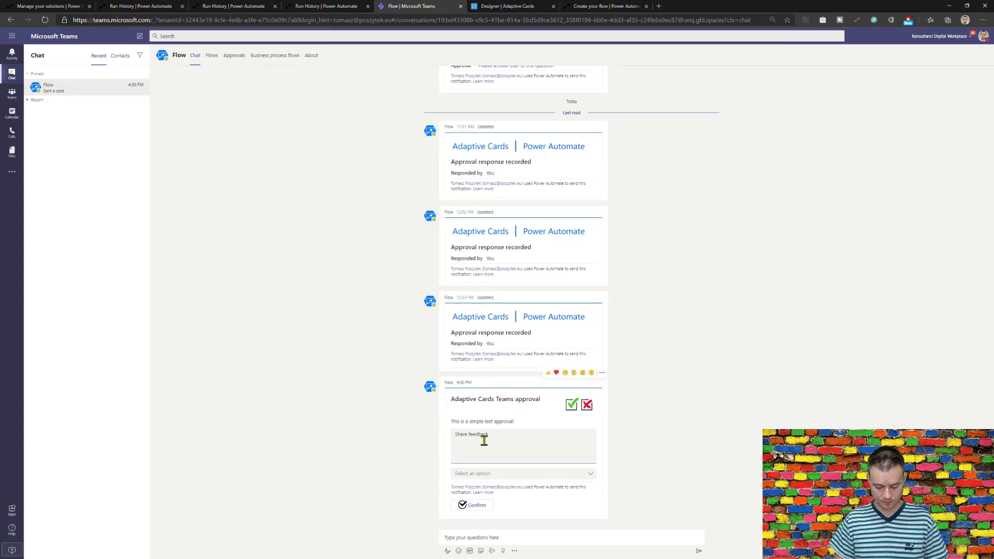
type("I t")
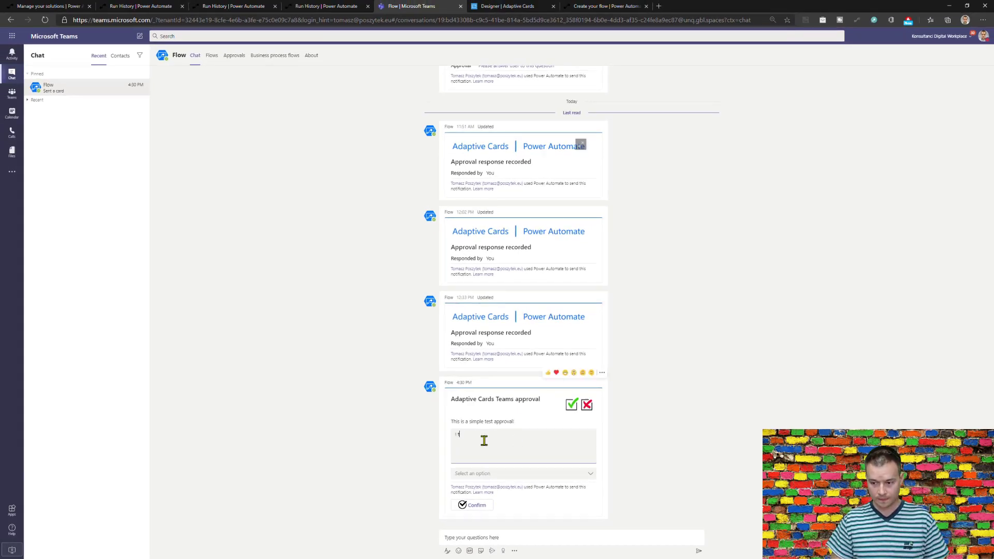
type("hink all is working!")
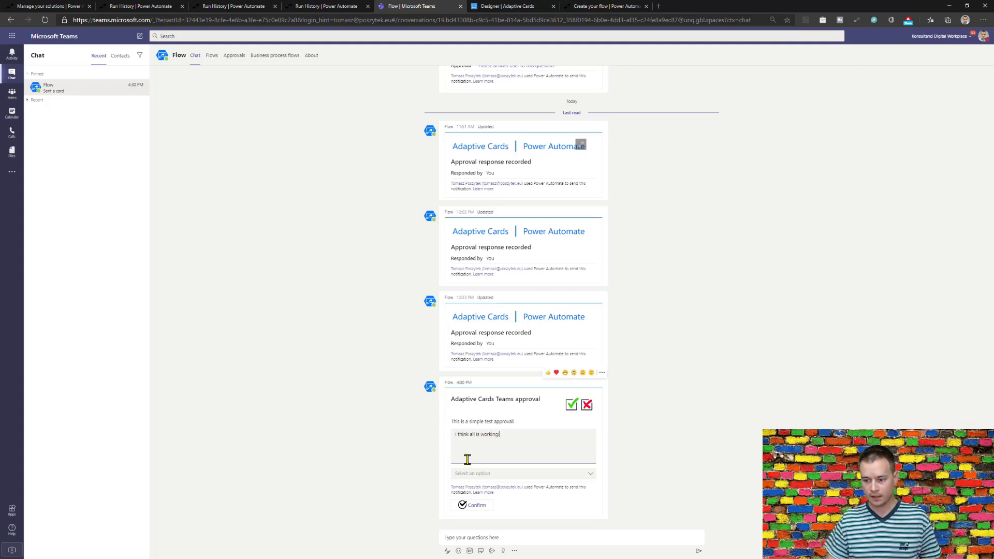
left_click(476, 474)
left_click(480, 492)
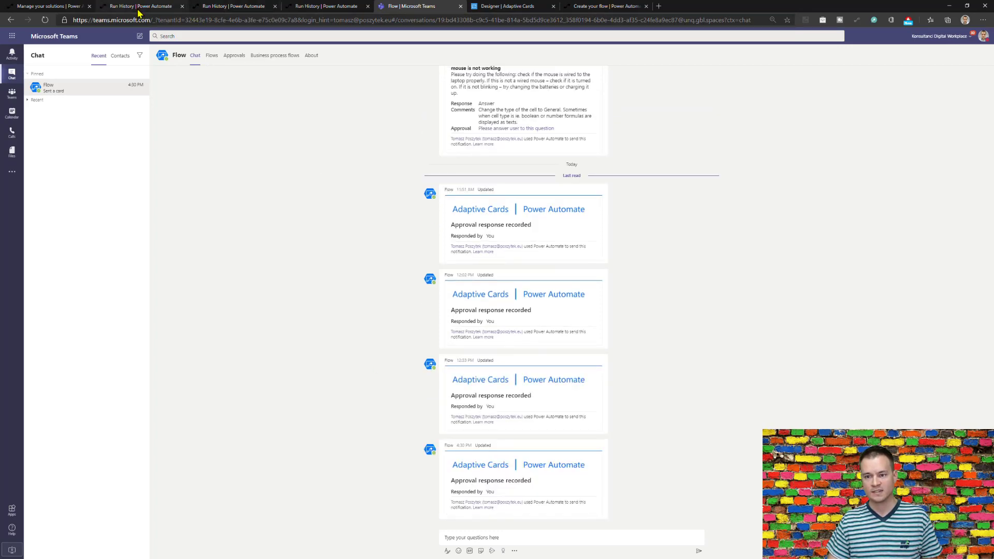
Open the 04:33 PM check run and expand Try, Compose and the count-equality check.
left_click(151, 7)
left_click(94, 54)
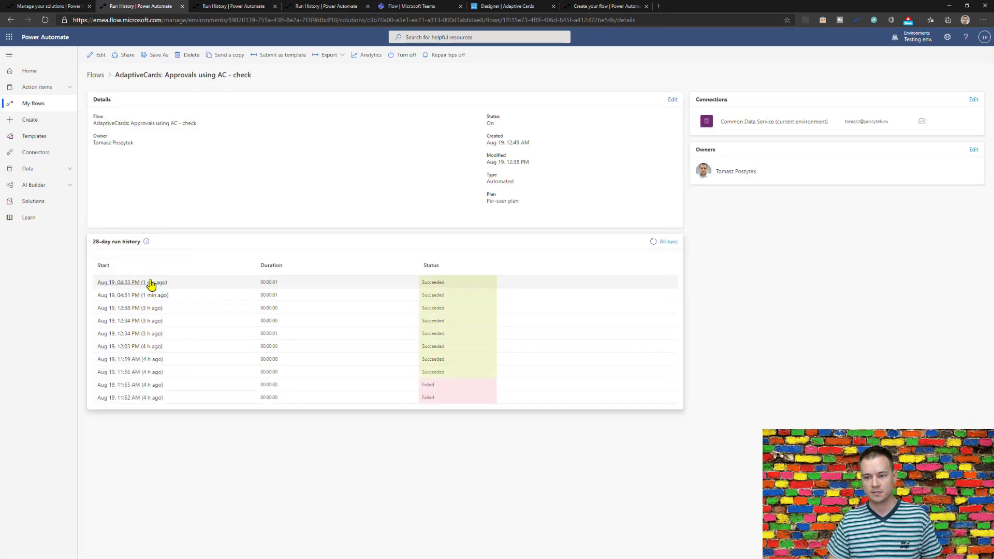
left_click(150, 283)
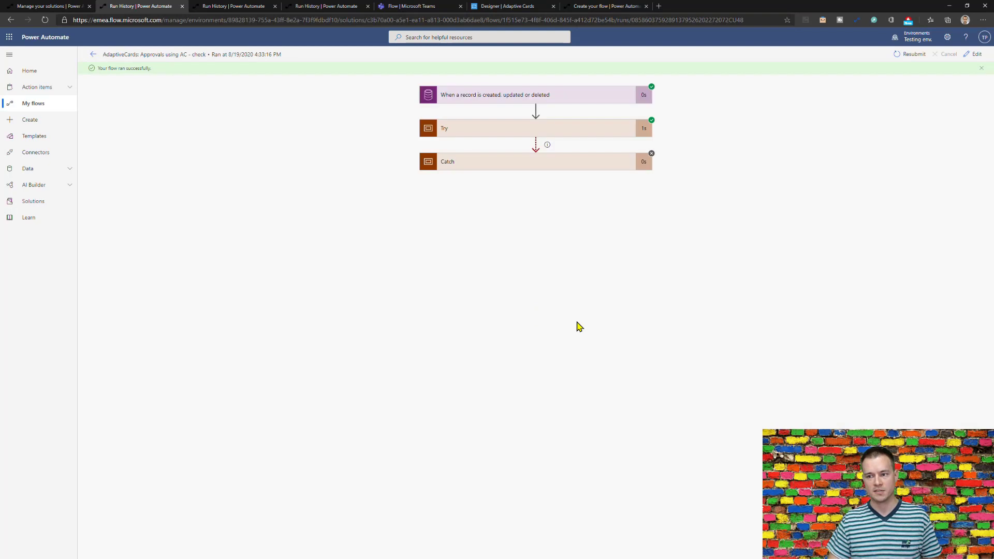
left_click(495, 131)
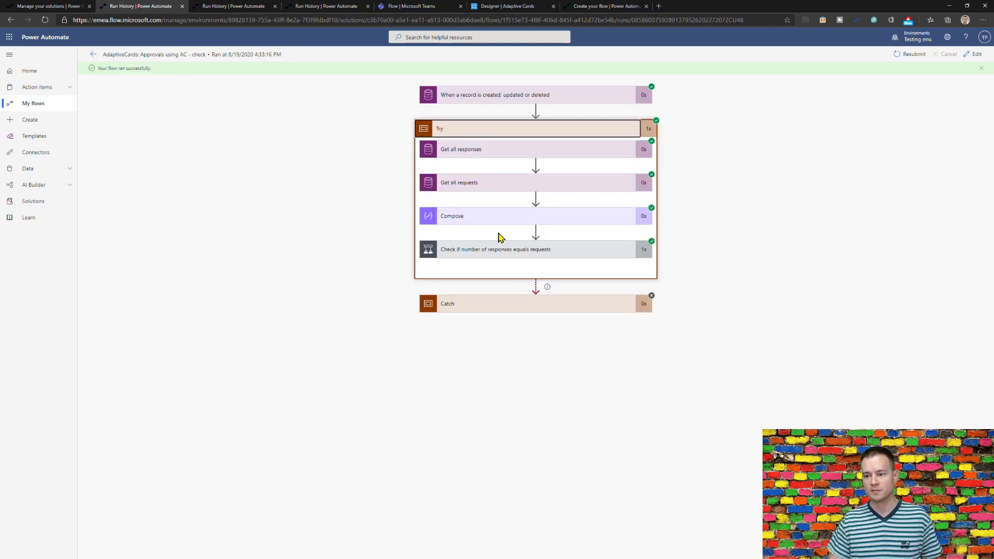
left_click(488, 216)
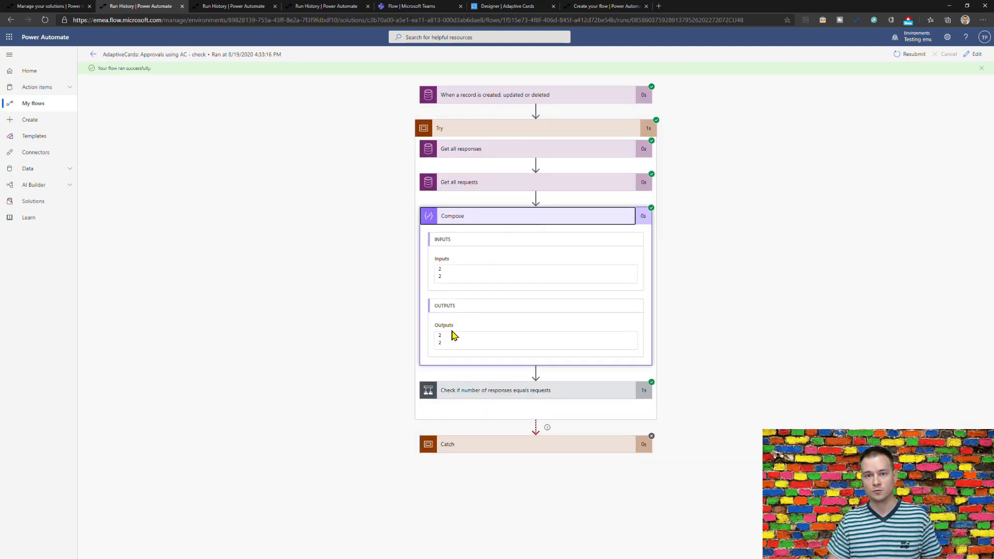
left_click(493, 392)
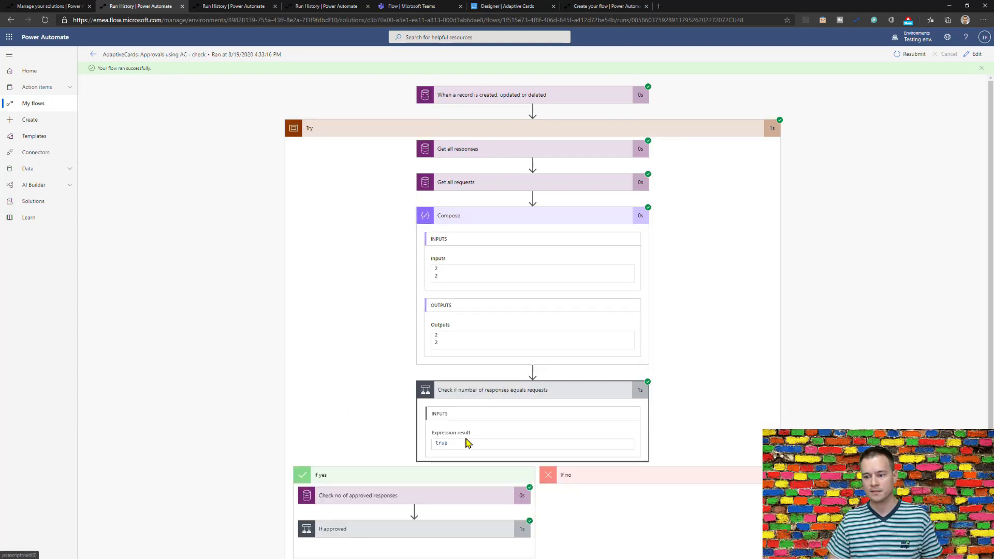
Expand the If approved condition and the Mark approval as approved step.
scroll(331, 415, "down", 1)
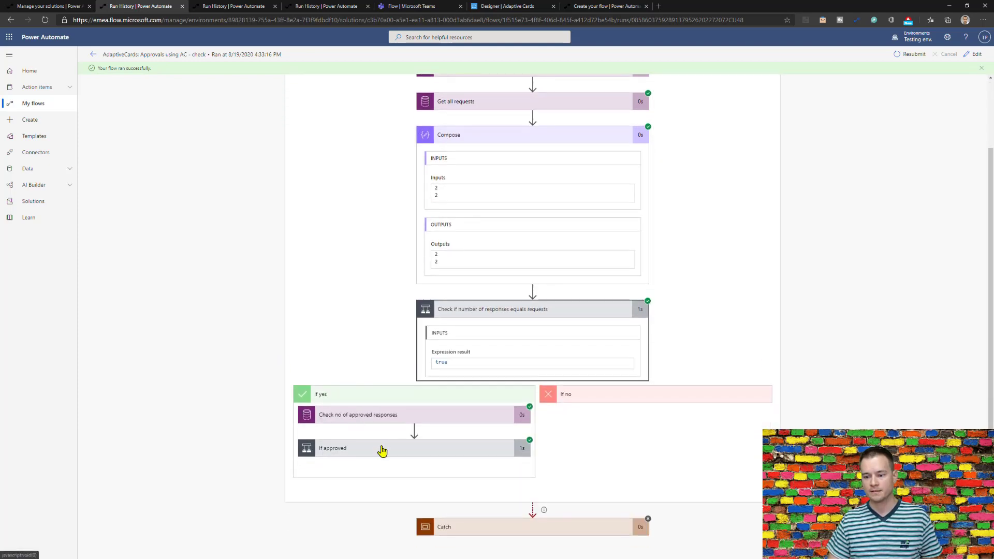
left_click(381, 448)
scroll(313, 284, "down", 2)
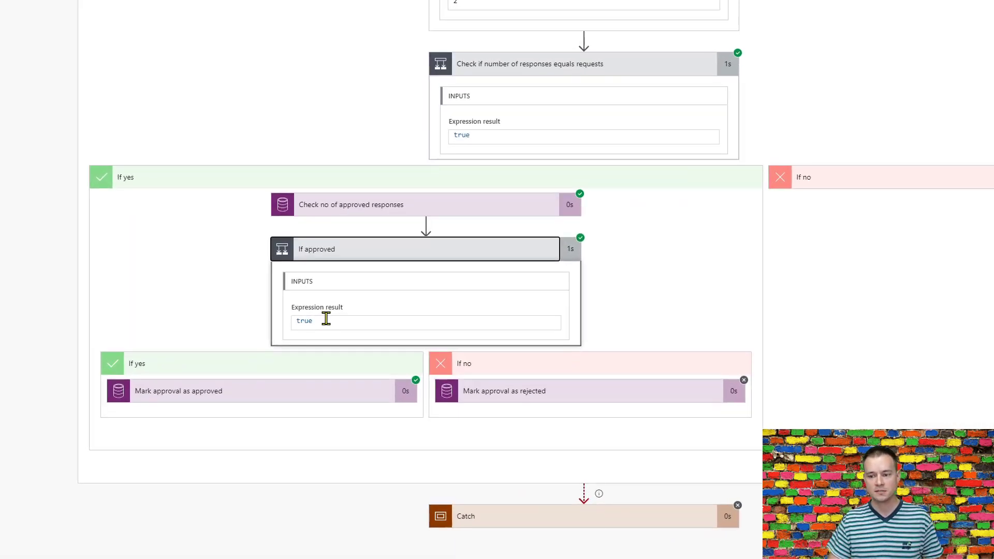
left_click(296, 393)
scroll(180, 231, "down", 6)
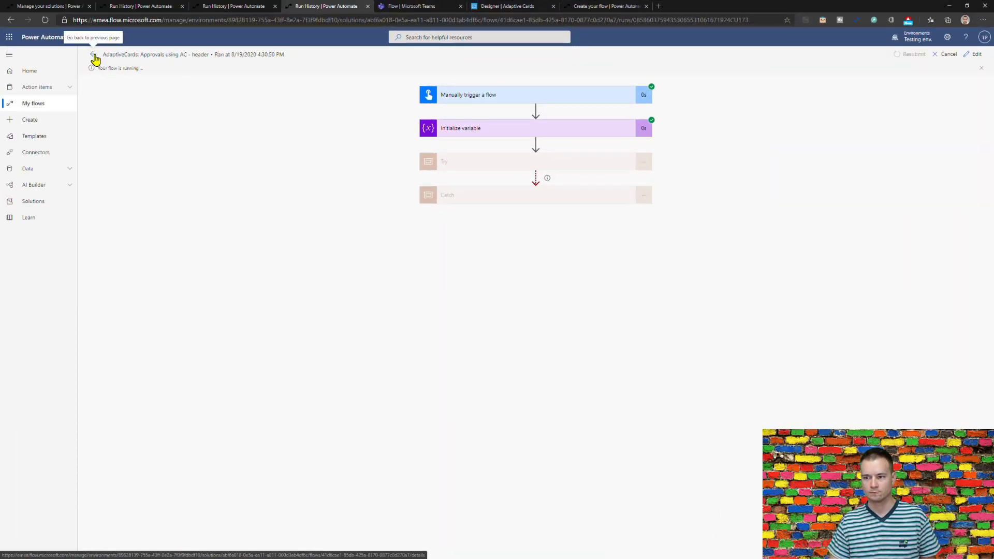
Refresh the header flow's run history and open the 4:30 PM run.
left_click(93, 55)
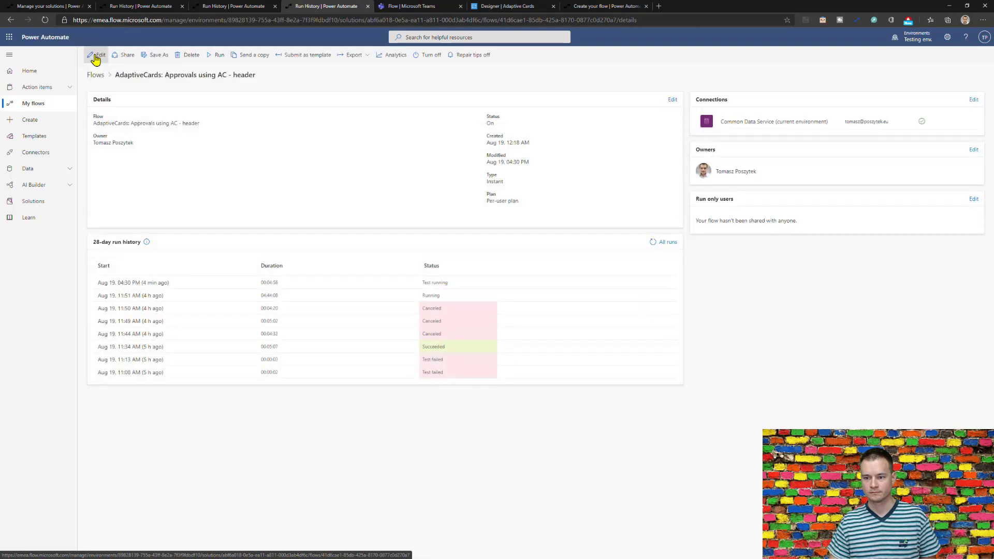
left_click(653, 243)
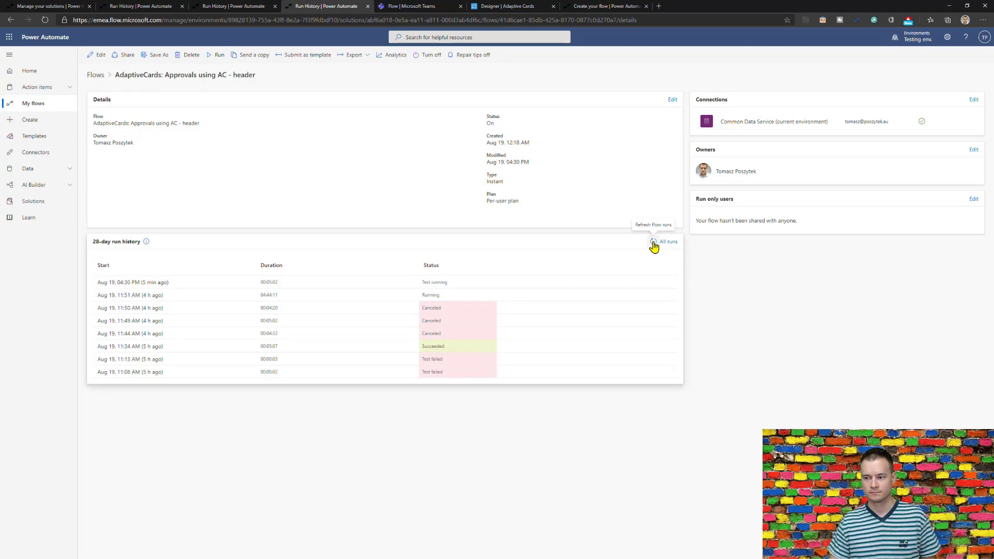
left_click(654, 245)
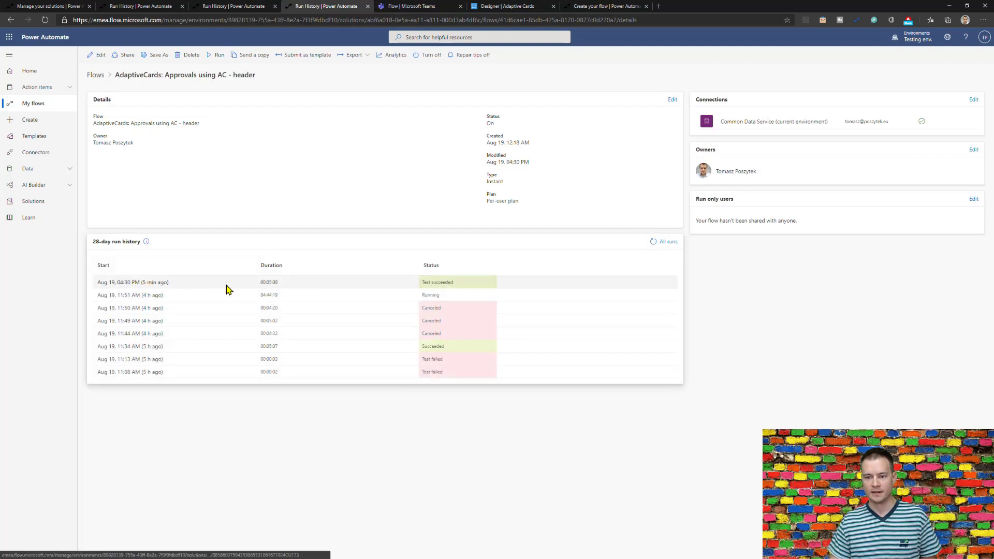
left_click(154, 283)
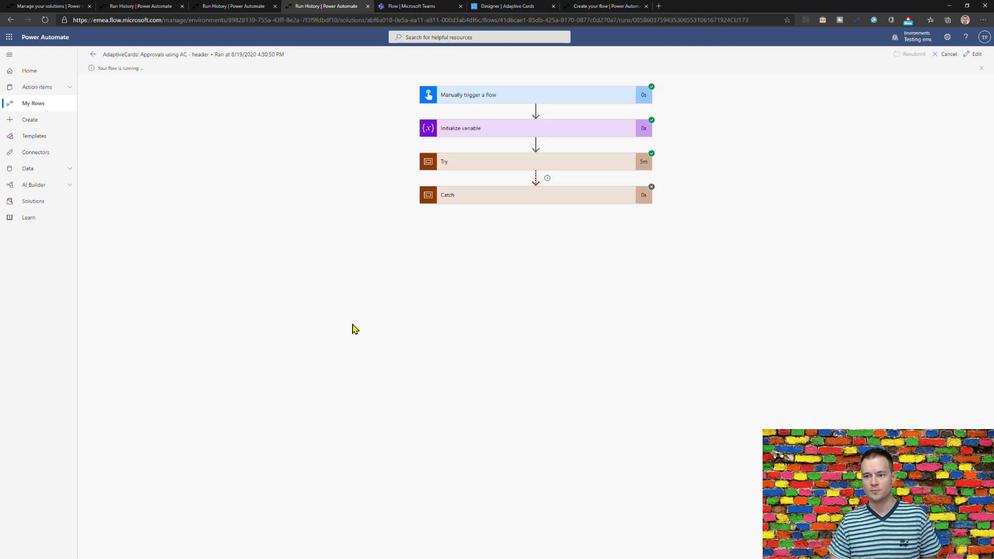
Expand Try, the wait-and-check loop and Check approval header at iteration 2.
left_click(475, 170)
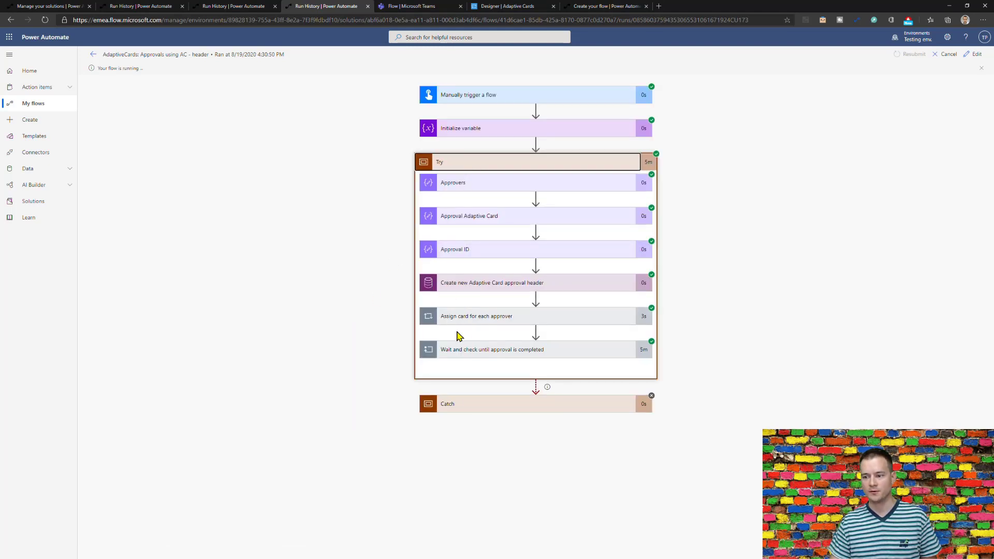
left_click(511, 358)
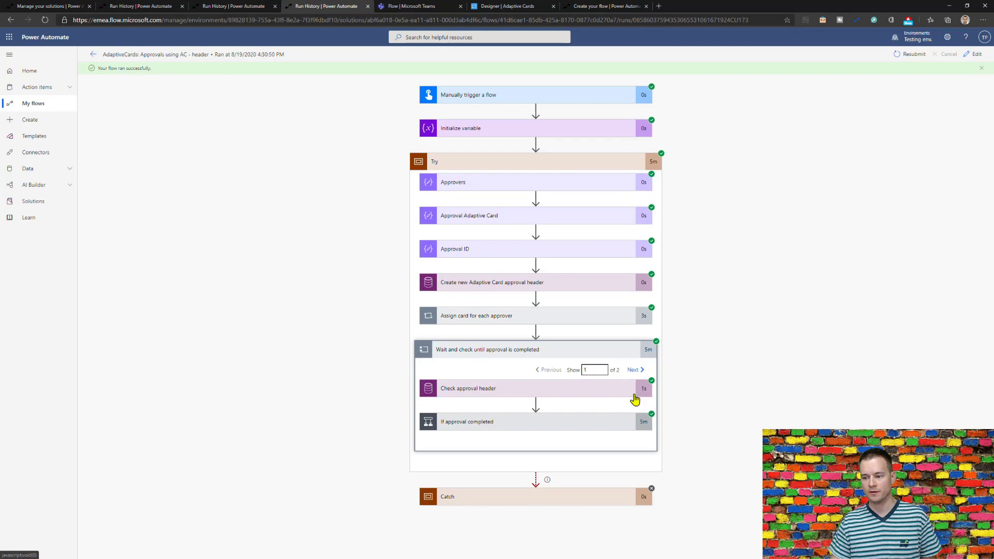
left_click(574, 398)
scroll(363, 402, "down", 5)
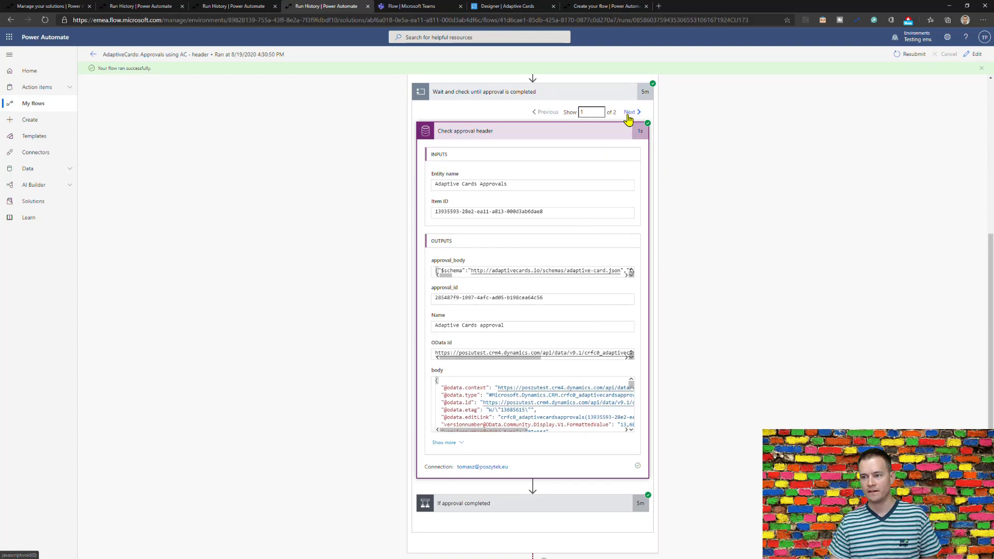
left_click(629, 113)
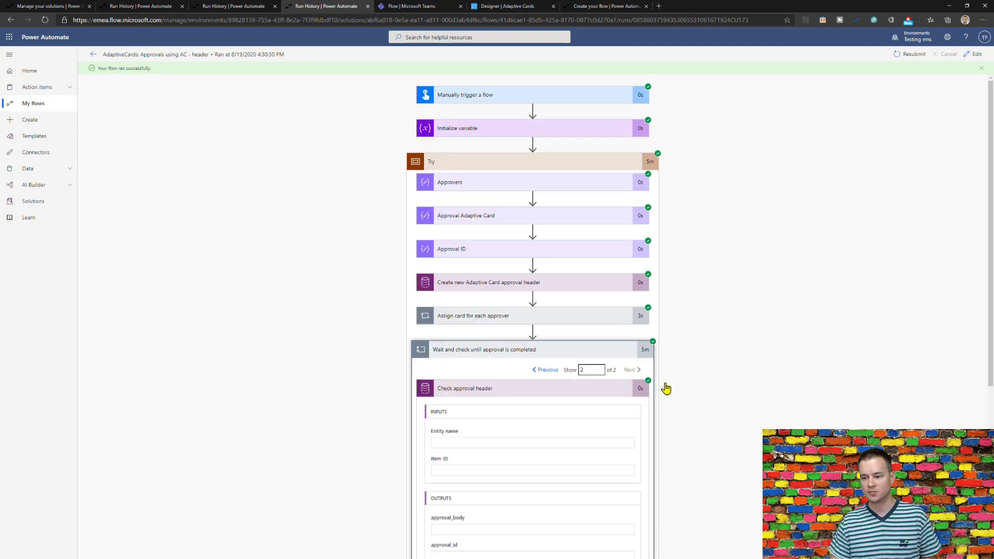
scroll(569, 440, "down", 1)
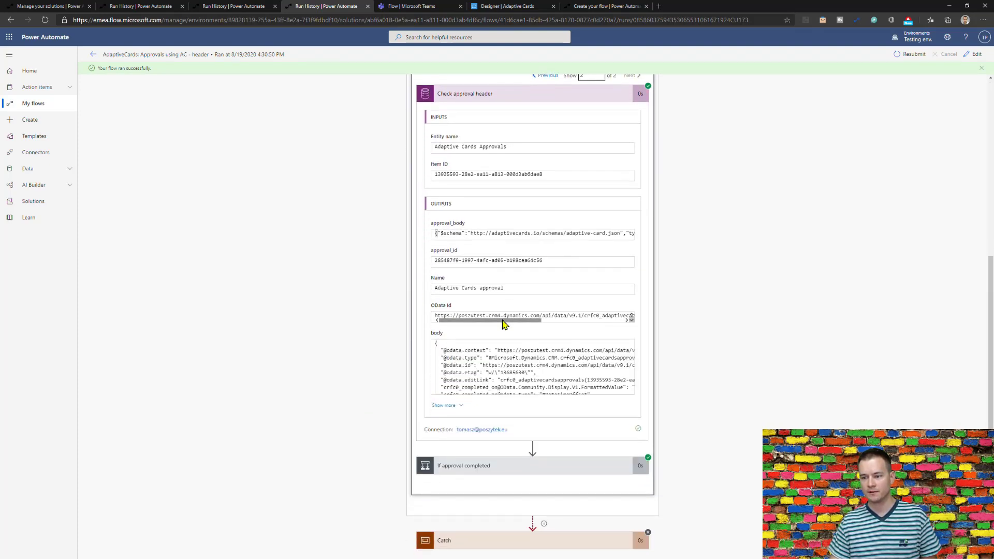
Expand If approval completed and Set variable, showing var_ApprovalCompleted true.
left_click(514, 472)
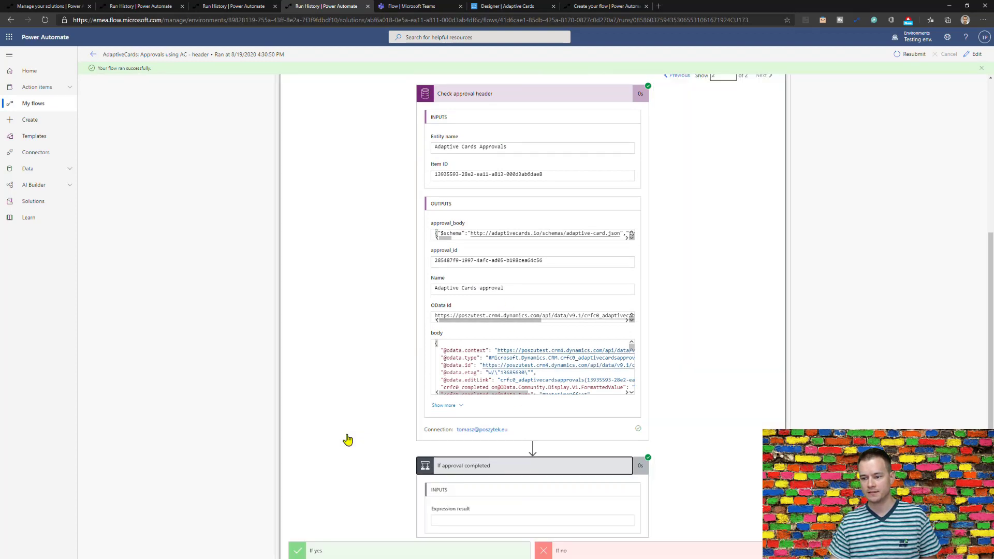
scroll(347, 414, "down", 3)
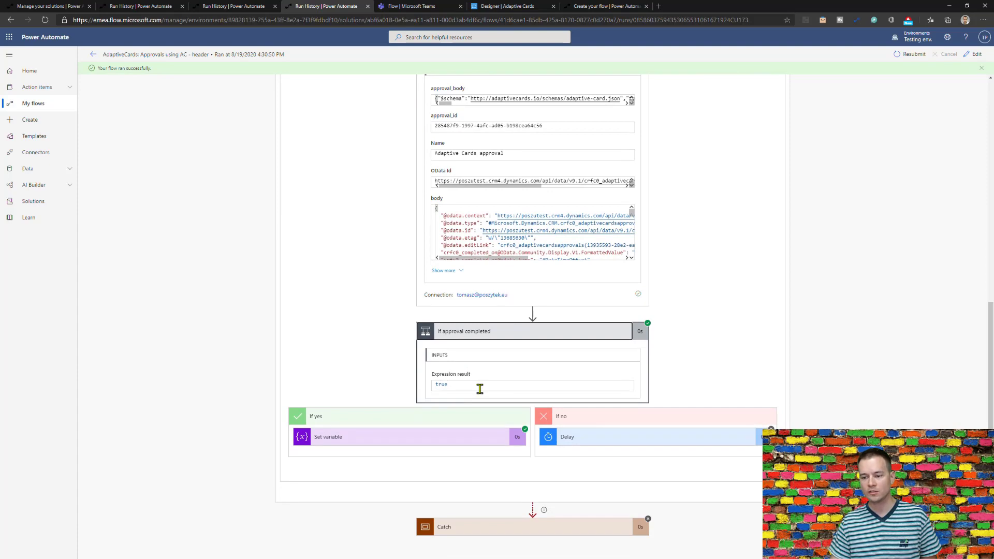
left_click(451, 440)
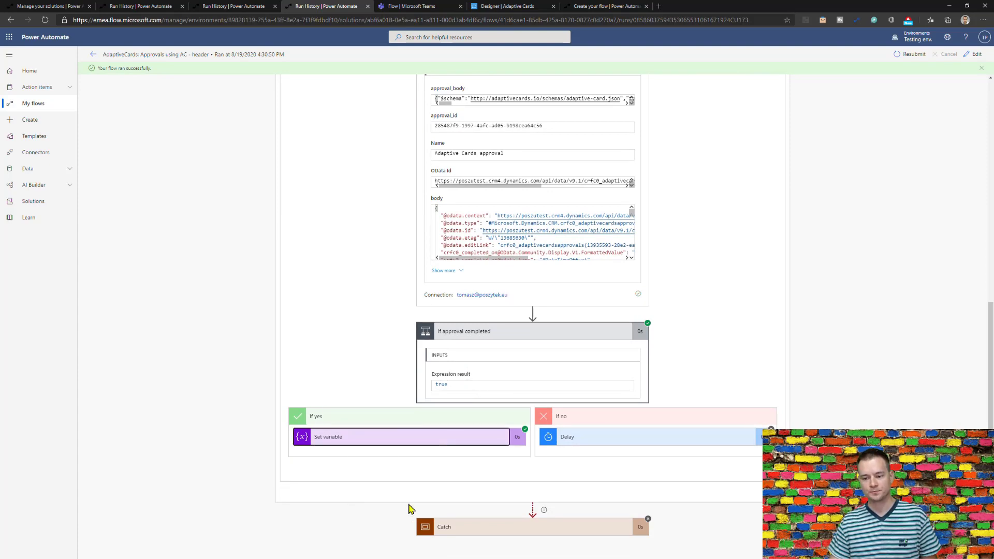
scroll(541, 486, "down", 3)
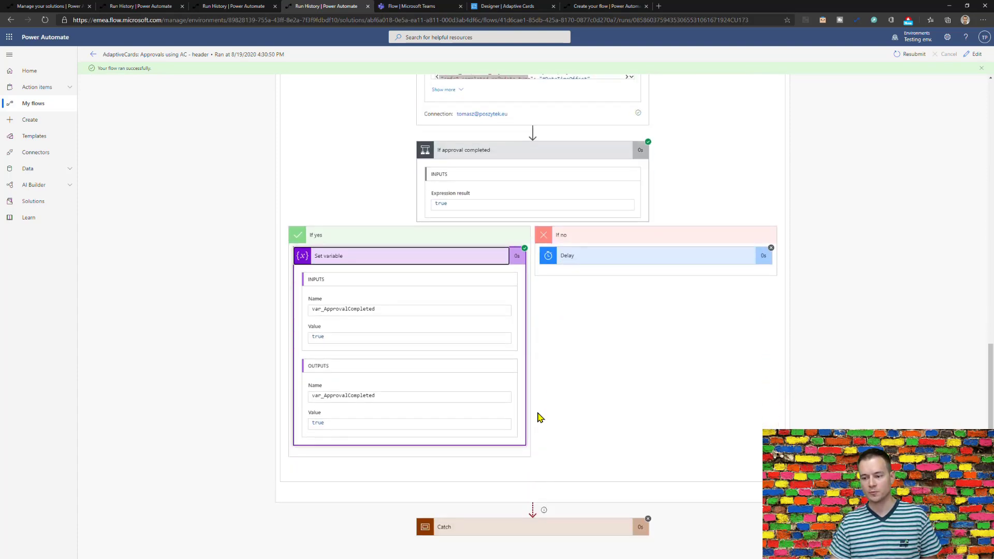